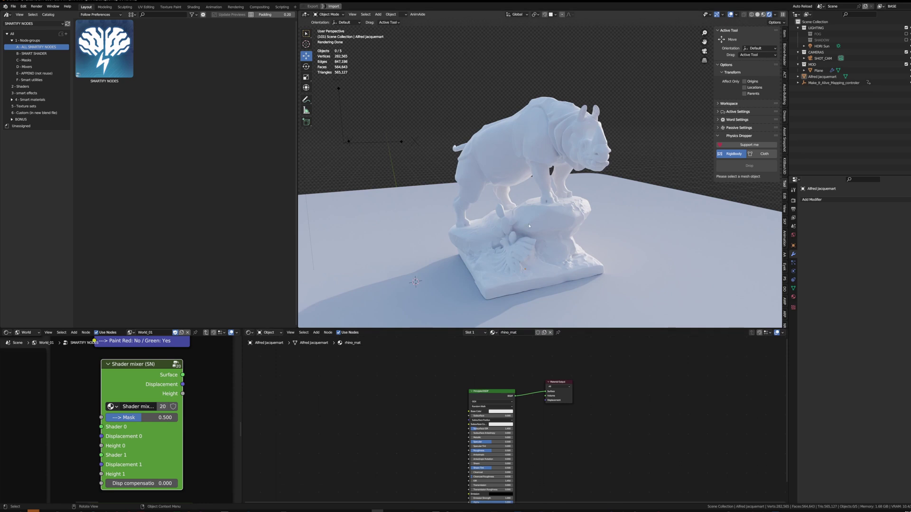
Select the rhino statue in the scene and view the smart shader node groups in the asset library
click(529, 226)
key(KP_Decimal)
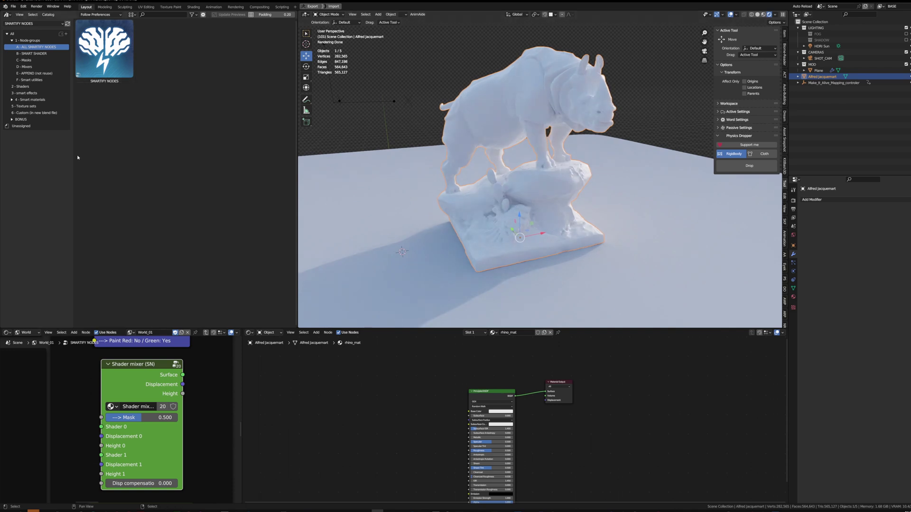
click(31, 60)
click(31, 53)
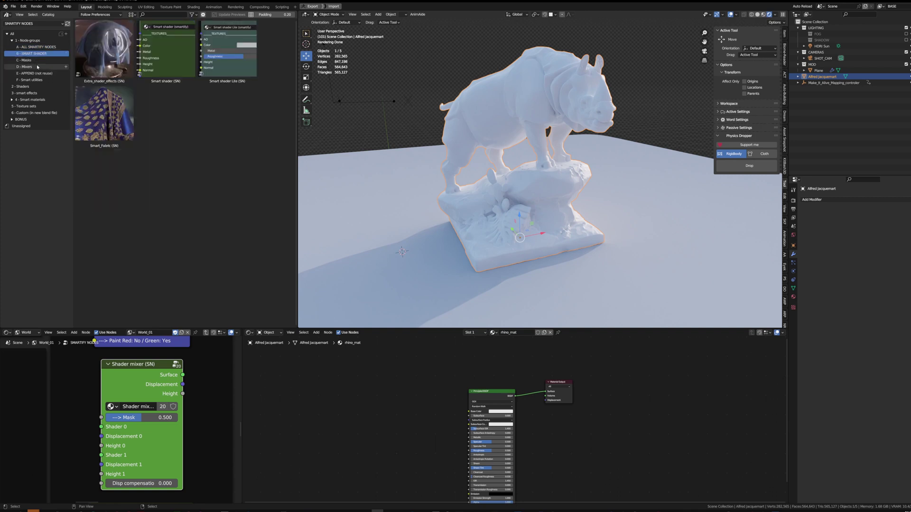
click(159, 55)
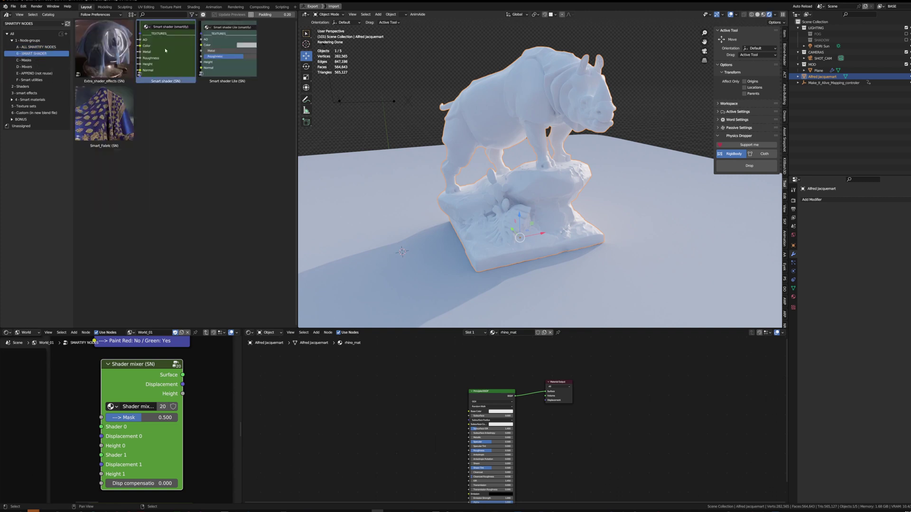
Add the SMARTIFY NODES group asset to the top level of the World_01 node tree and widen the node
click(38, 47)
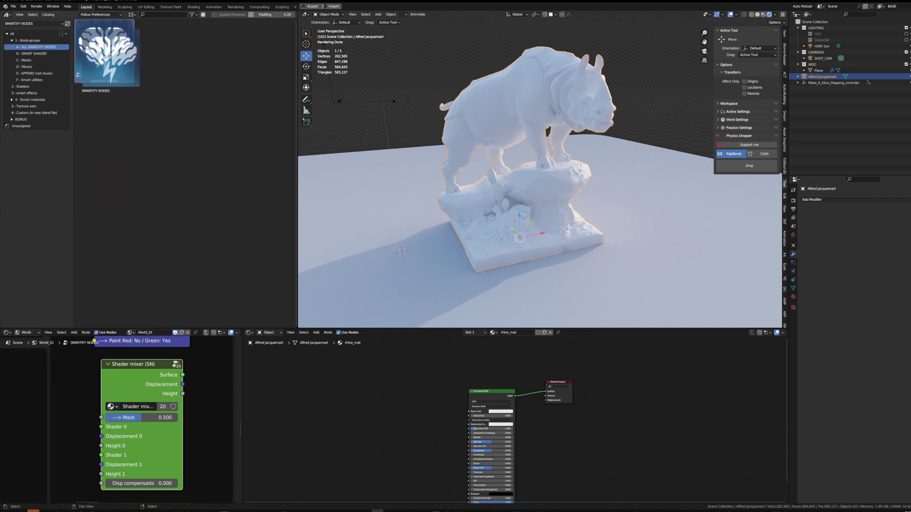
drag(110, 56, 110, 57)
key(ctrl+Tab)
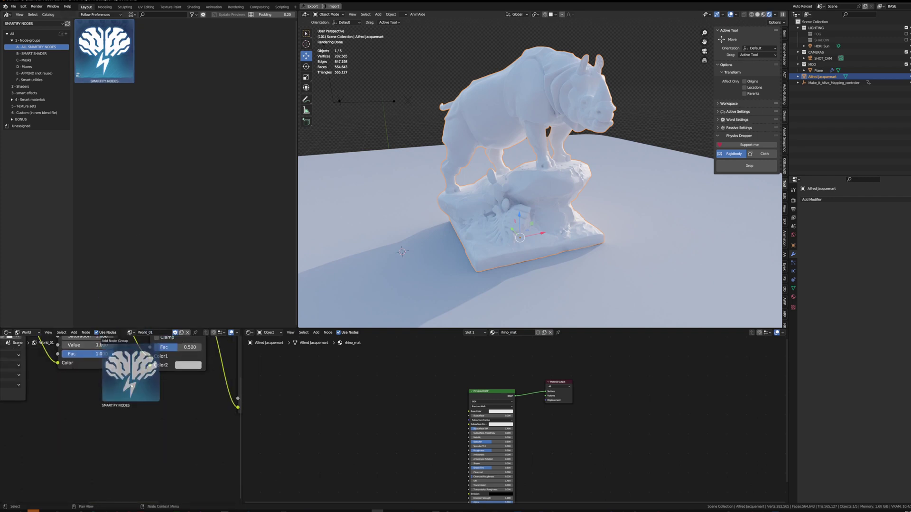
drag(131, 385, 138, 422)
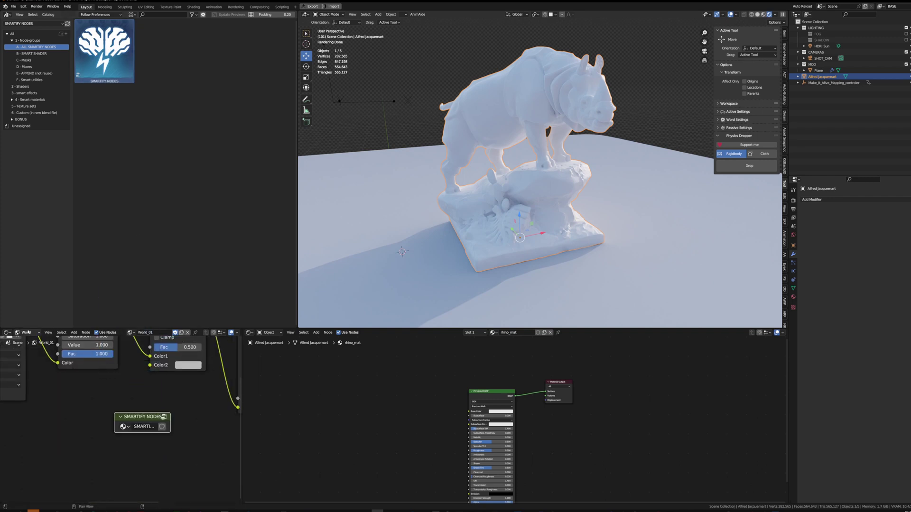
drag(177, 423, 144, 428)
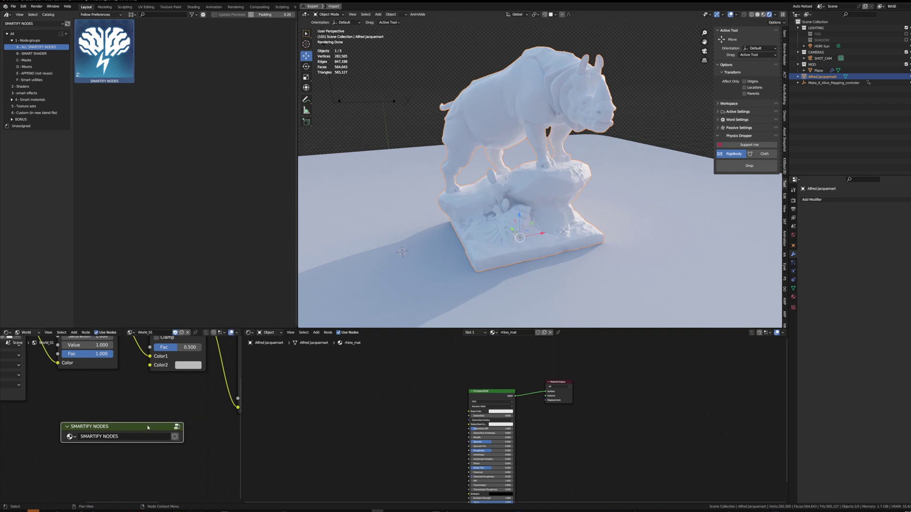
Open the SMARTIFY NODES group and enlarge its node editor to view the contents full screen
key(Tab)
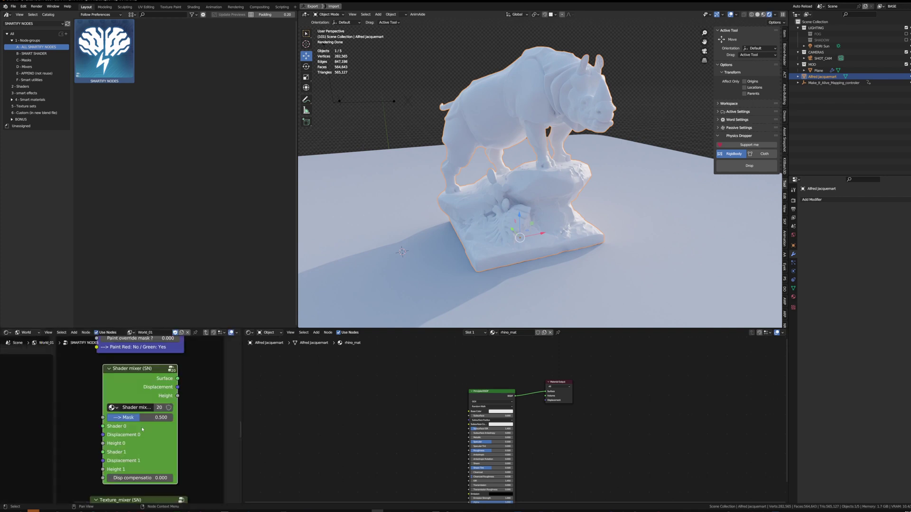
key(Home)
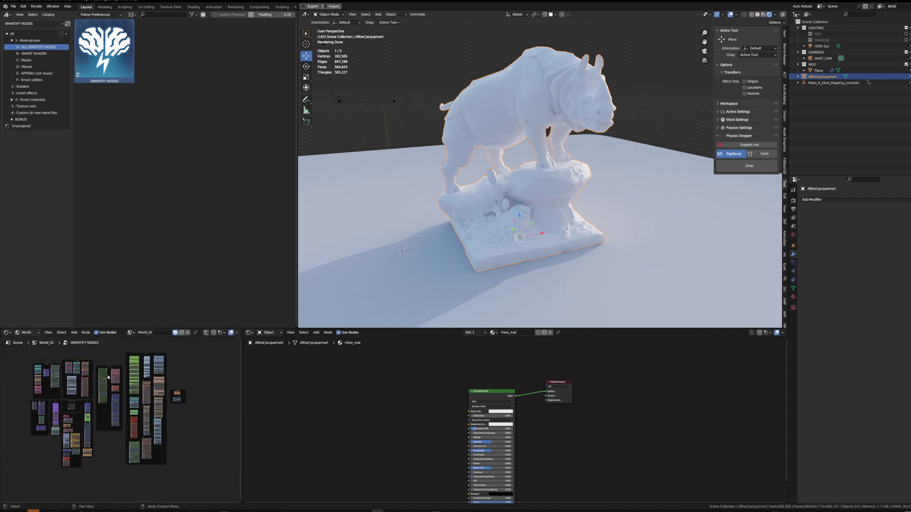
scroll(108, 377, up, 6)
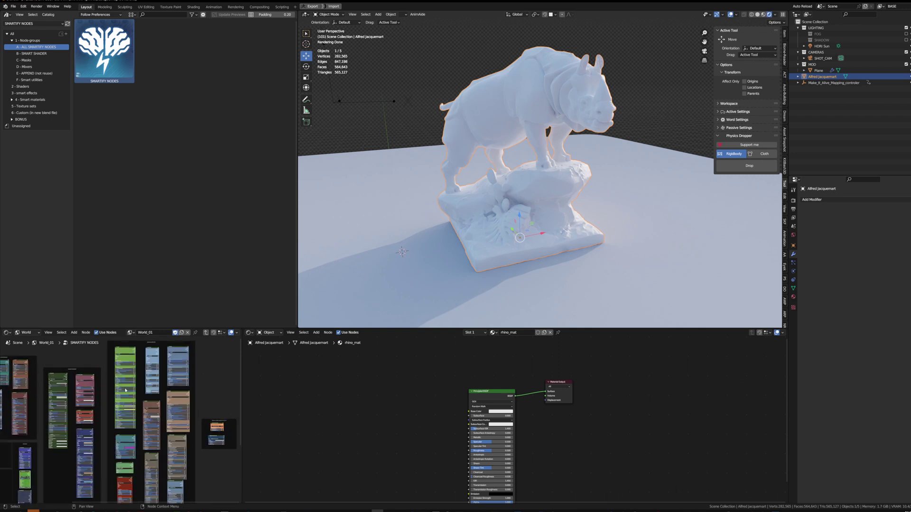
scroll(83, 396, up, 3)
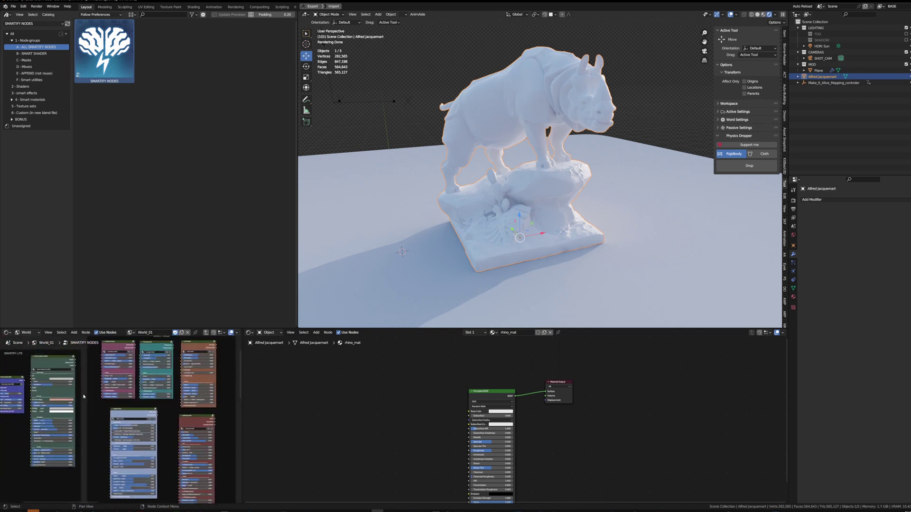
key(ctrl+space)
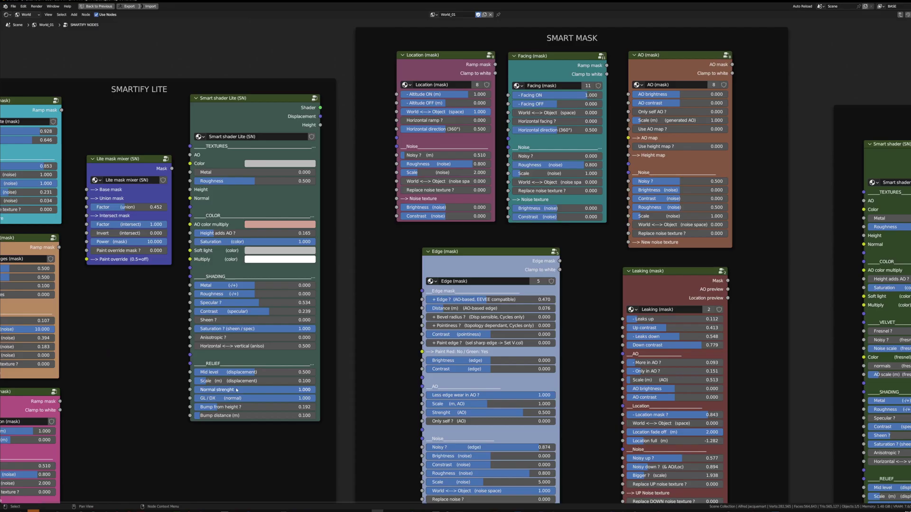
Examine the group's node collections: Smartify Lite, Smart Mask, Smart Shader, Smart Effects, Lighting, Mapping, Noises, Texture Set Group, Utilities and Mixers
scroll(350, 316, down, 6)
scroll(350, 316, up, 1)
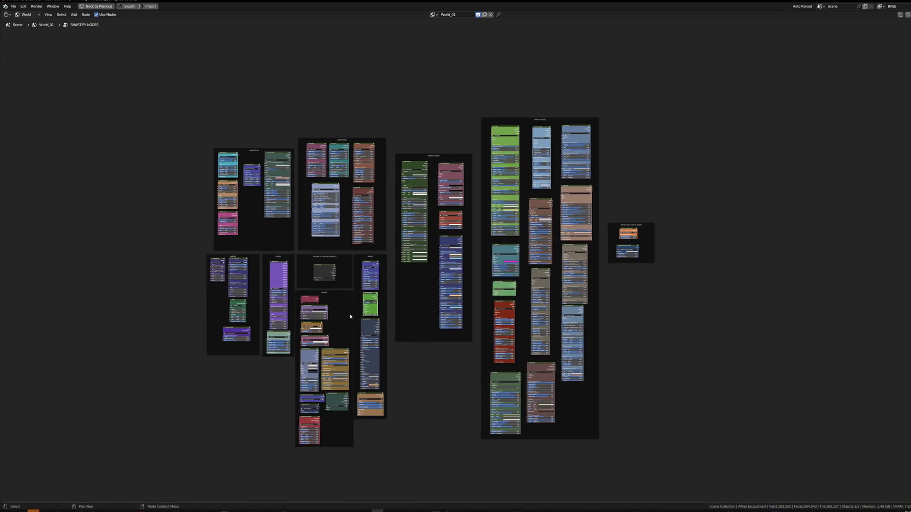
scroll(485, 255, up, 5)
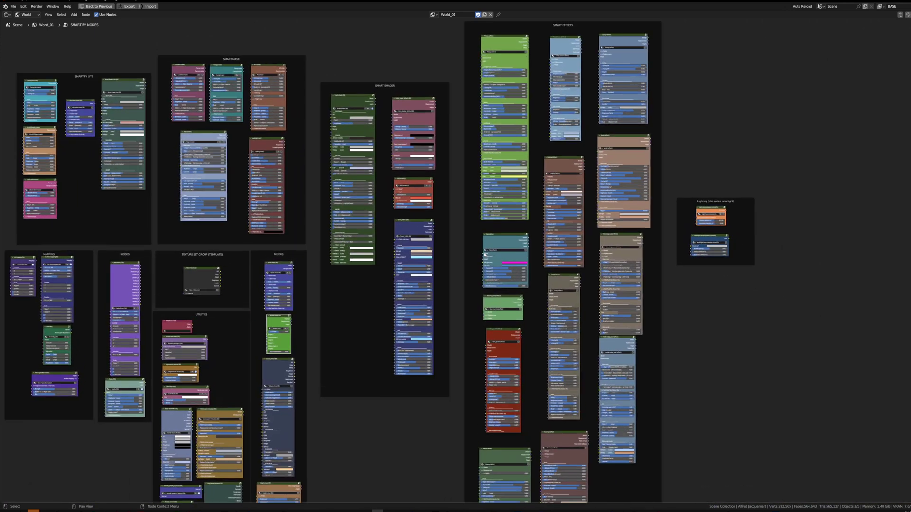
scroll(484, 255, down, 1)
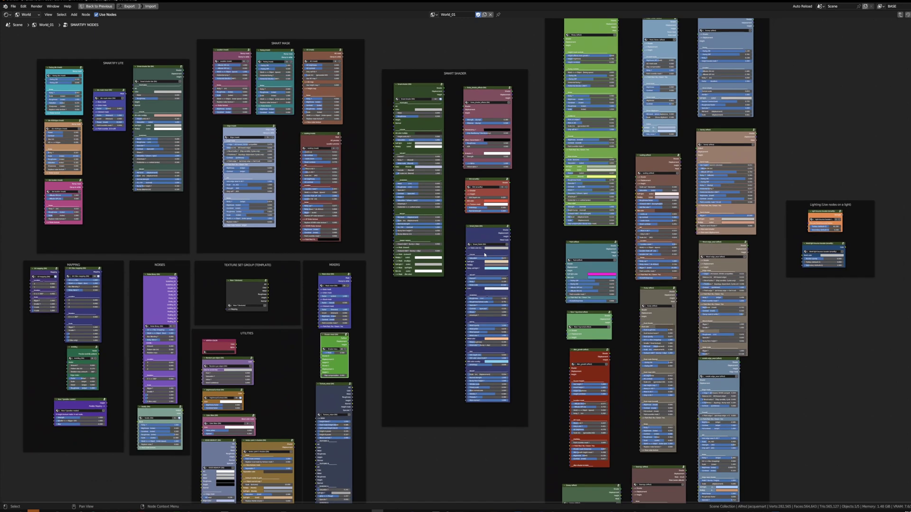
middle_drag(534, 302, 533, 326)
scroll(512, 303, up, 2)
middle_drag(97, 24, 312, 109)
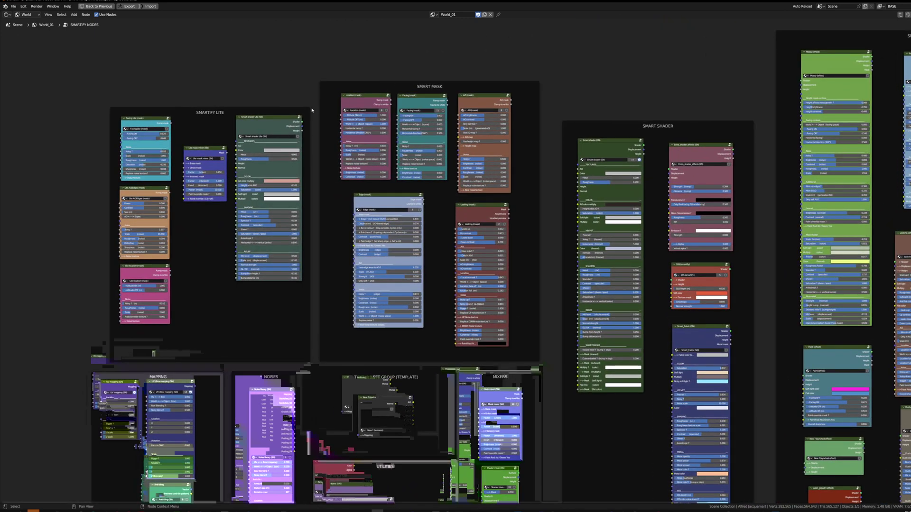
scroll(227, 172, down, 2)
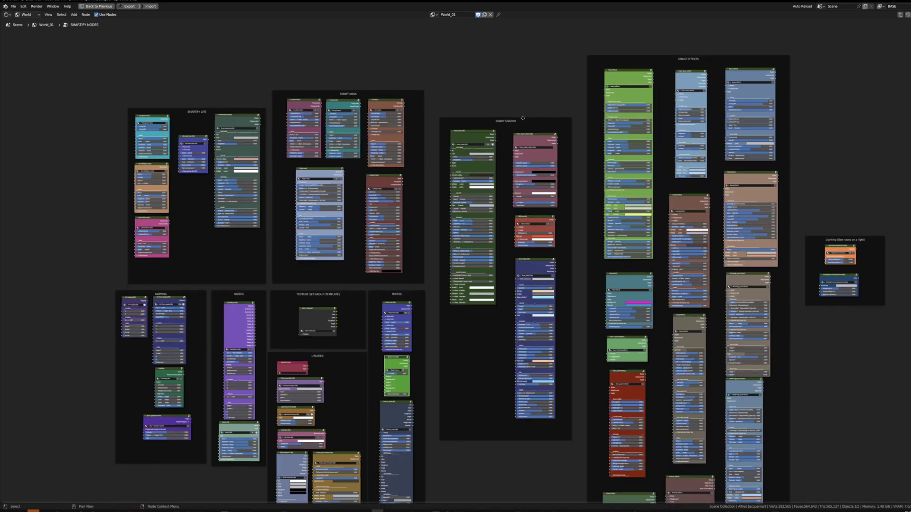
scroll(579, 187, up, 1)
scroll(525, 184, up, 1)
middle_drag(525, 184, 421, 239)
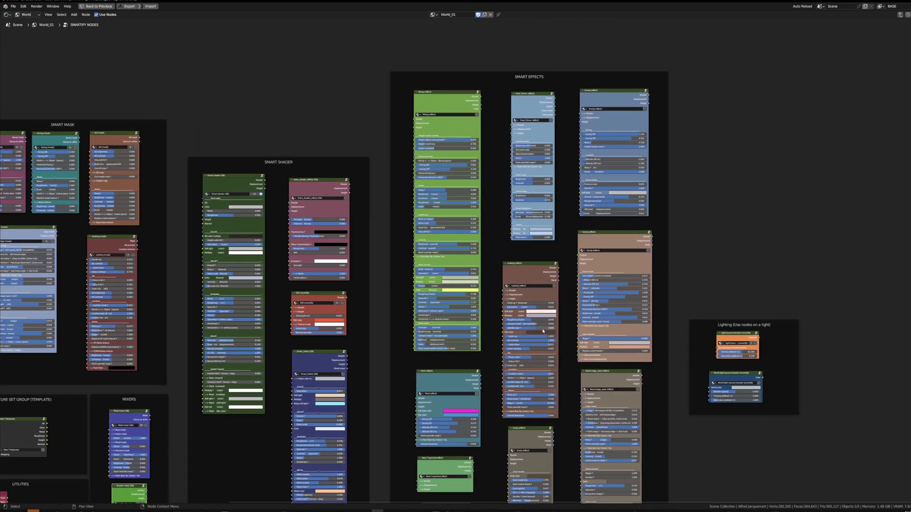
middle_drag(543, 331, 909, 107)
scroll(251, 214, up, 1)
middle_drag(251, 213, 249, 199)
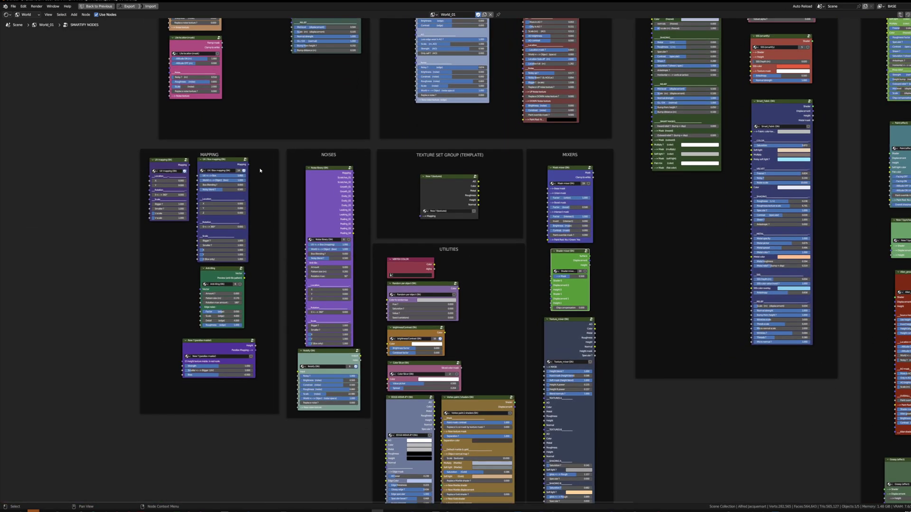
middle_drag(484, 316, 422, 160)
scroll(422, 160, up, 3)
middle_drag(533, 62, 507, 160)
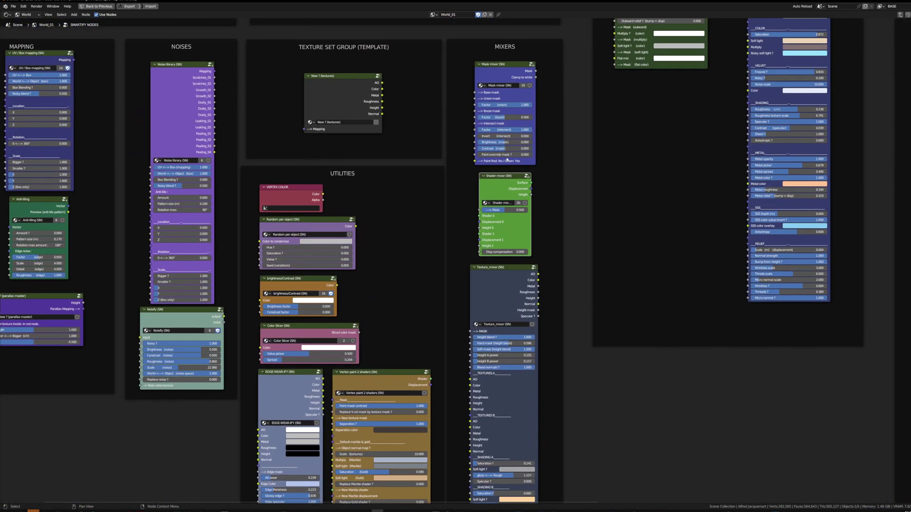
Copy the Smart shader (SN) node into rhino_mat and connect it to the Material Output in place of the Principled BSDF
key(ctrl+space)
scroll(174, 348, up, 4)
middle_drag(174, 349, 133, 387)
scroll(138, 418, up, 8)
scroll(134, 387, up, 1)
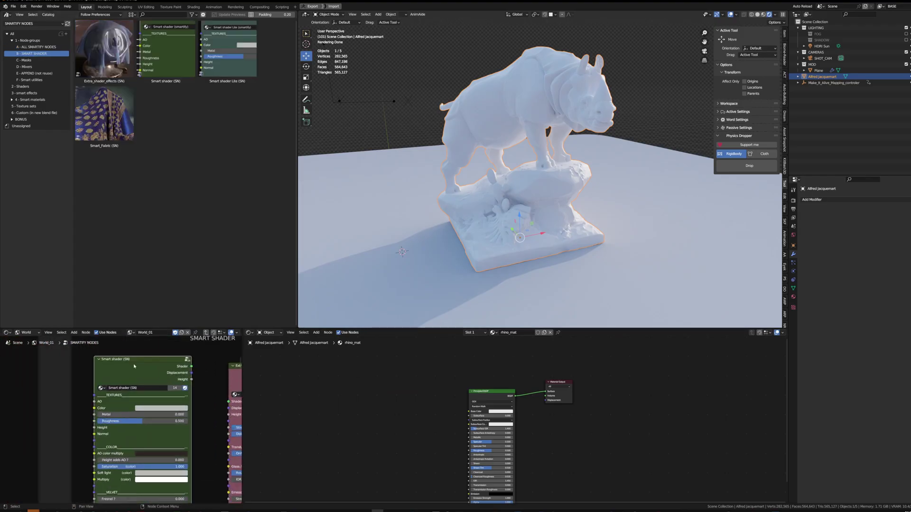
right_click(375, 430)
click(360, 438)
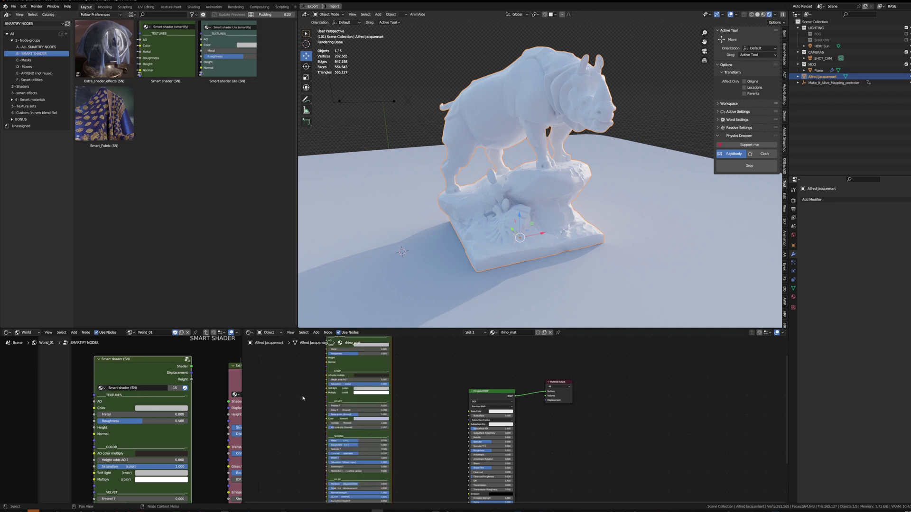
click(478, 469)
Add the Metal_05 texture set to rhino_mat in front of the Smart shader
click(28, 106)
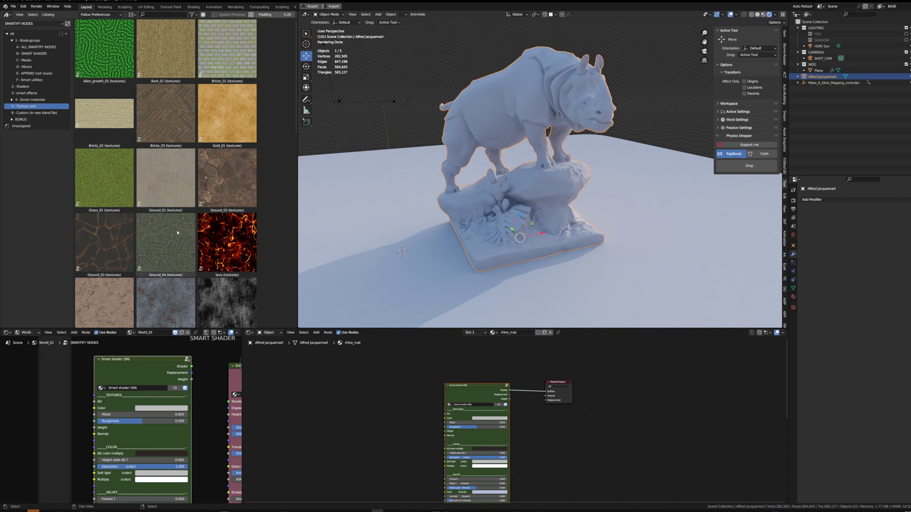
scroll(194, 219, down, 5)
scroll(197, 219, down, 1)
drag(227, 164, 383, 393)
scroll(425, 432, up, 5)
middle_drag(424, 363, 413, 377)
Connect the Metal_05 AO, Color, Metal, Roughness, Height and Normal outputs to the matching Smart shader inputs and align the texture node
alt+right_drag(392, 389, 467, 388)
alt+right_drag(393, 396, 459, 397)
alt+right_drag(392, 402, 454, 404)
alt+right_drag(390, 409, 453, 410)
click(382, 417)
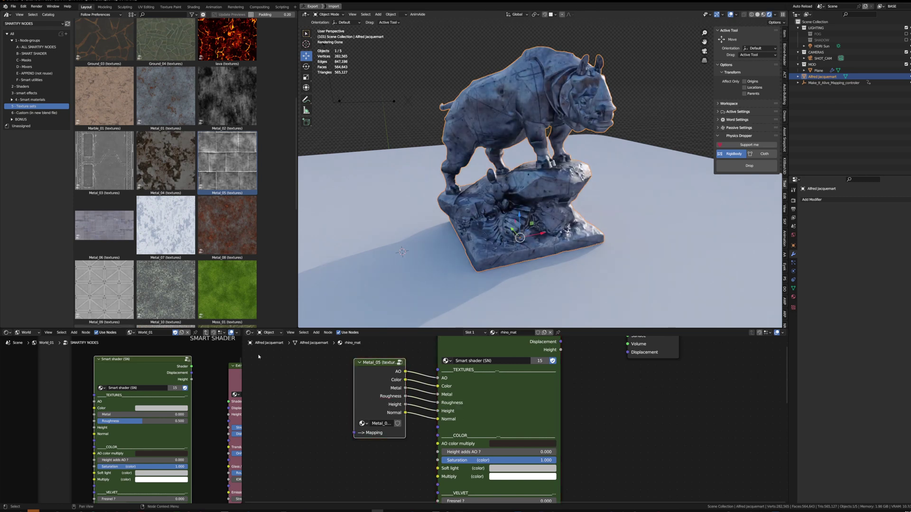
drag(362, 424, 356, 431)
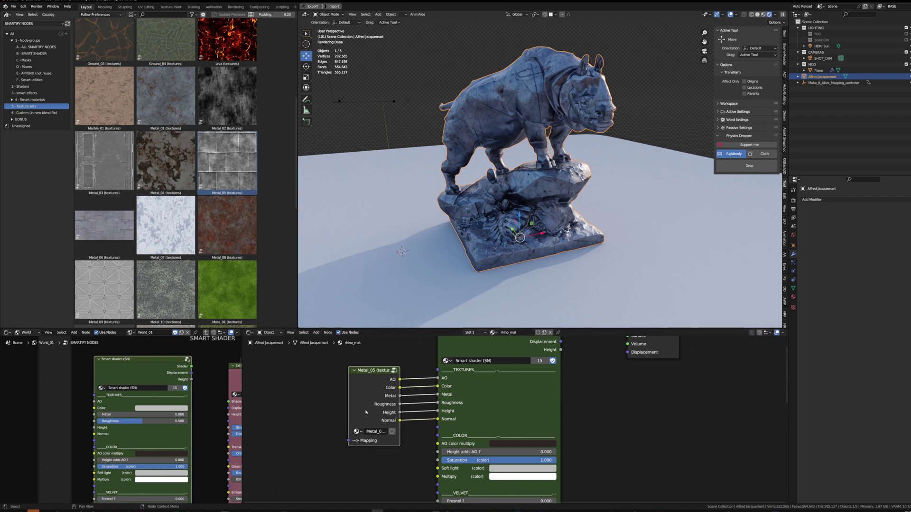
Add the UV / Box mapping (SN) node to rhino_mat and link it to the Metal_05 Mapping input
click(32, 80)
drag(104, 245, 272, 364)
scroll(293, 411, up, 2)
scroll(204, 395, down, 8)
middle_drag(86, 403, 154, 394)
scroll(138, 395, up, 6)
scroll(120, 397, up, 2)
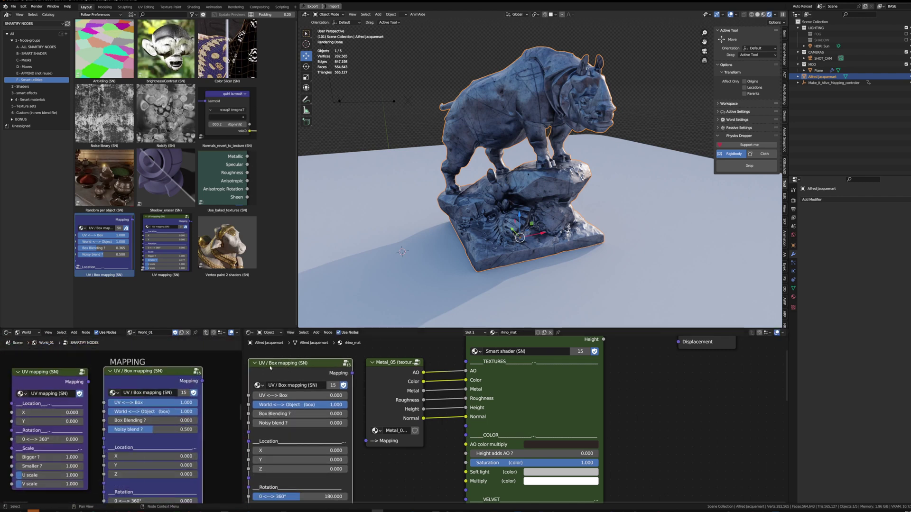
scroll(273, 372, down, 3)
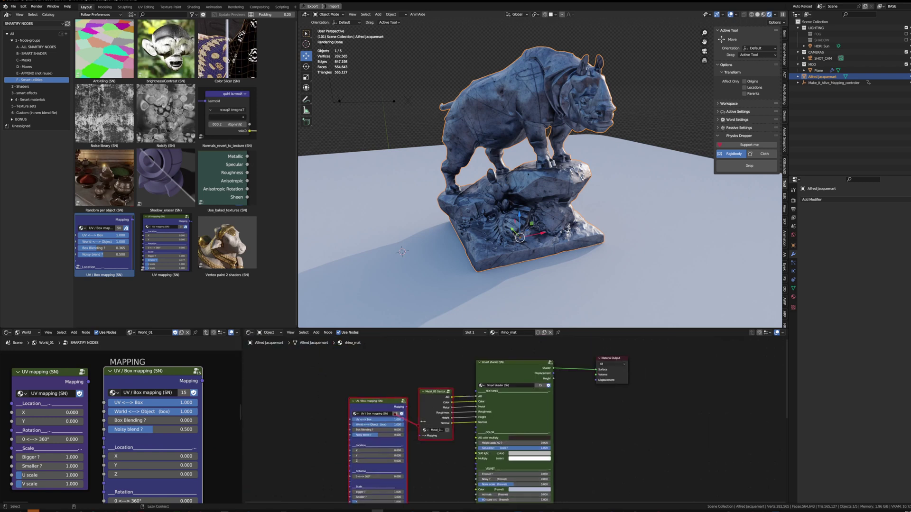
Add the AO (mask) node to rhino_mat and place it beside the Smart shader's smart masks section
click(24, 60)
scroll(363, 462, down, 5)
middle_drag(346, 493, 394, 392)
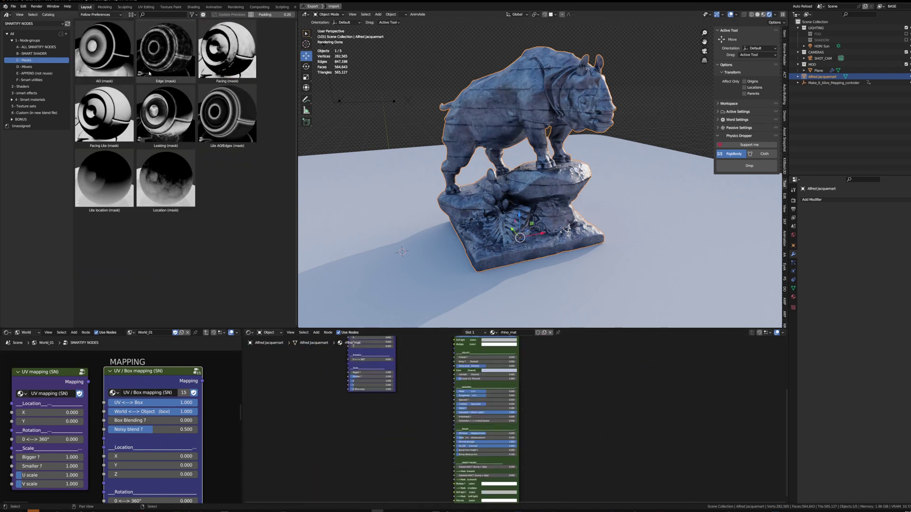
drag(89, 46, 328, 458)
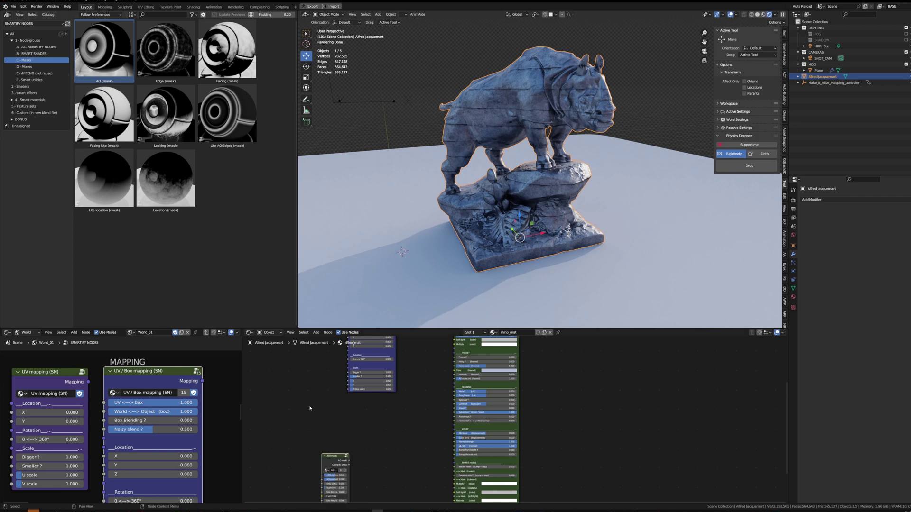
scroll(377, 442, up, 4)
drag(311, 380, 398, 417)
scroll(403, 418, up, 2)
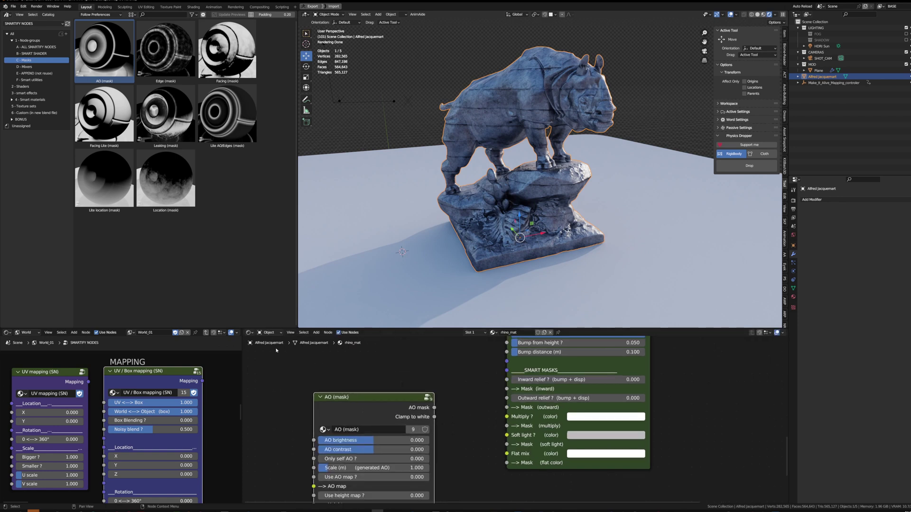
Connect the AO mask output to the Smart shader's flat color mask input
scroll(530, 407, up, 1)
middle_drag(519, 400, 457, 341)
scroll(467, 417, down, 2)
middle_drag(456, 391, 453, 339)
scroll(420, 403, up, 5)
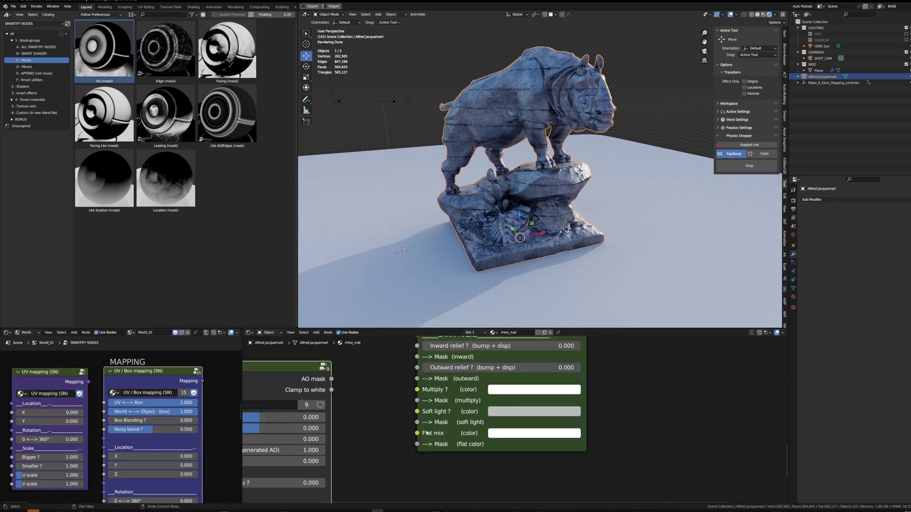
drag(331, 380, 417, 444)
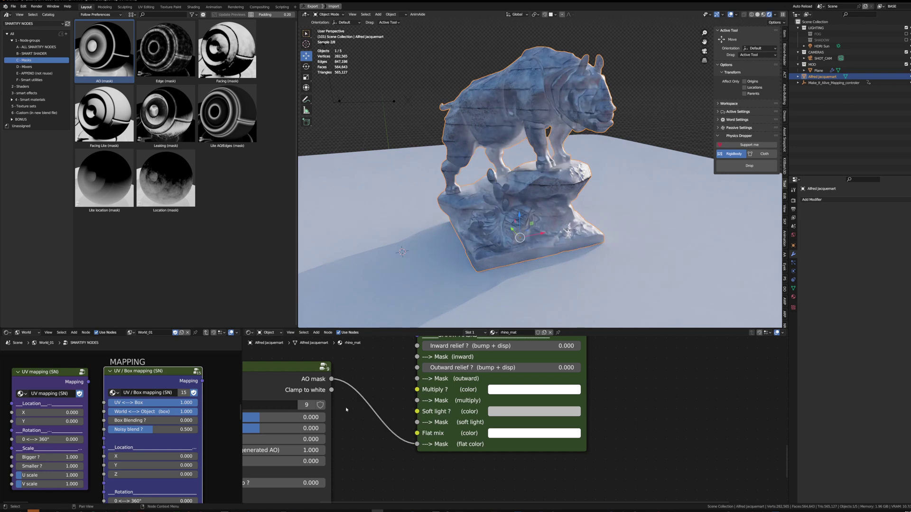
Set the Smart shader's Flat mix color to a darker muted brown and reposition the AO (mask) node
drag(286, 382, 313, 430)
click(527, 433)
click(525, 336)
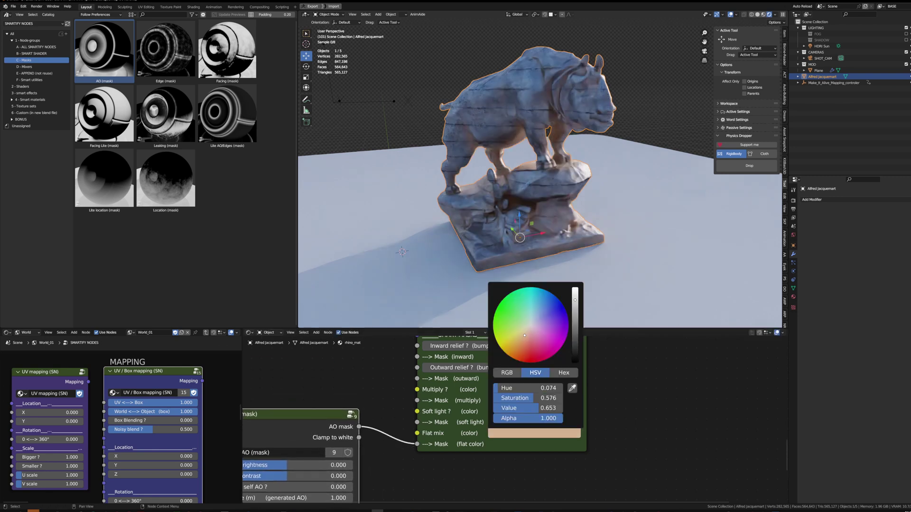
drag(575, 289, 575, 316)
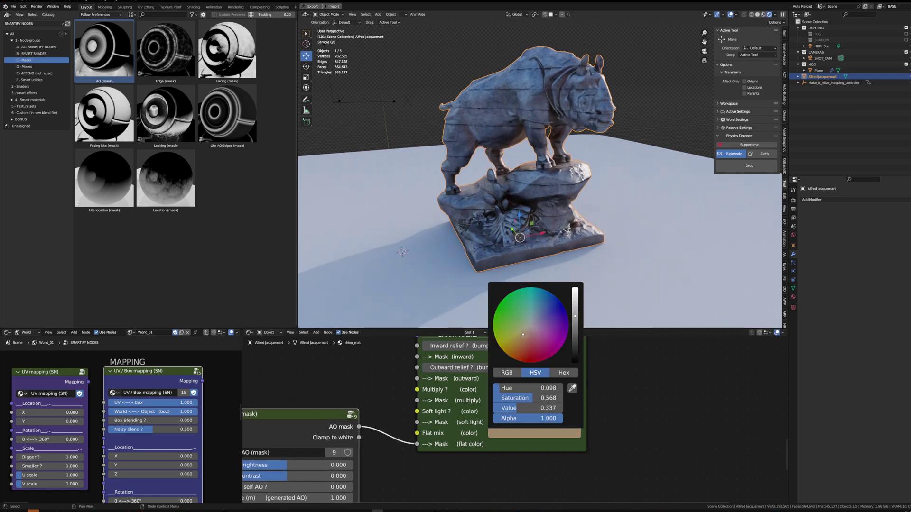
drag(523, 335, 525, 333)
drag(575, 316, 575, 310)
middle_drag(285, 465, 350, 410)
mouse_move(351, 411)
mouse_down()
mouse_move(379, 411)
mouse_move(351, 421)
mouse_move(377, 422)
mouse_up()
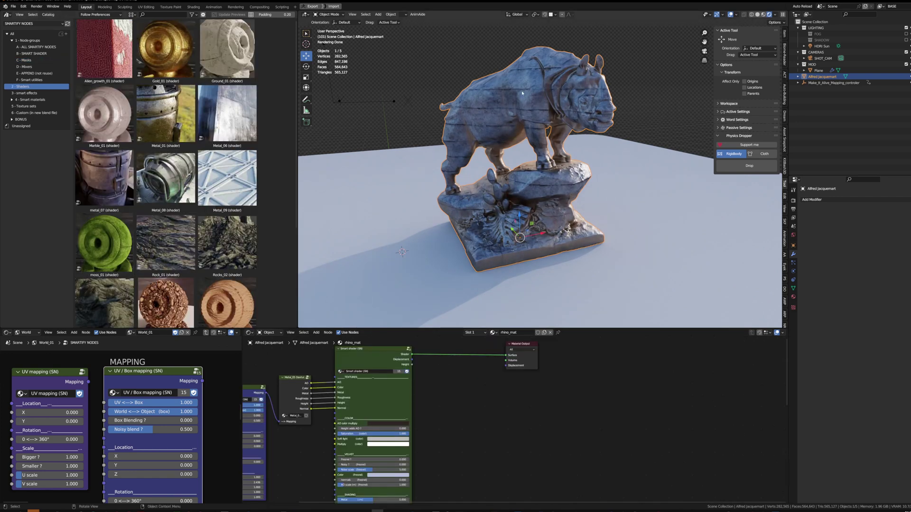
Add the moss_01 shader from the shaders library to rhino_mat beside the Smart shader
click(27, 93)
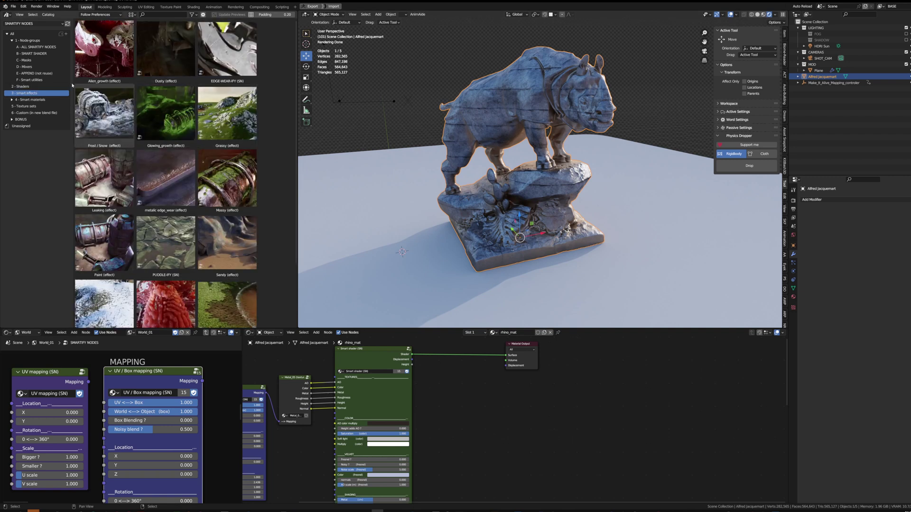
click(27, 87)
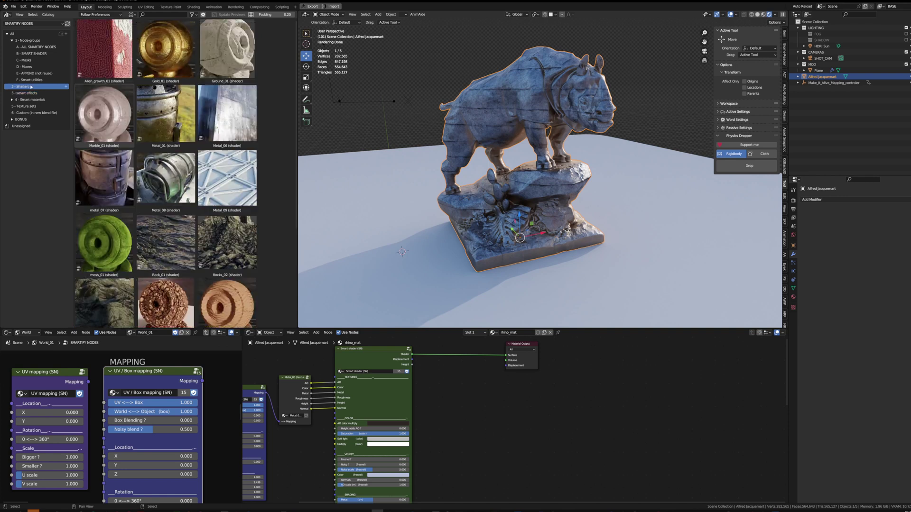
key(Home)
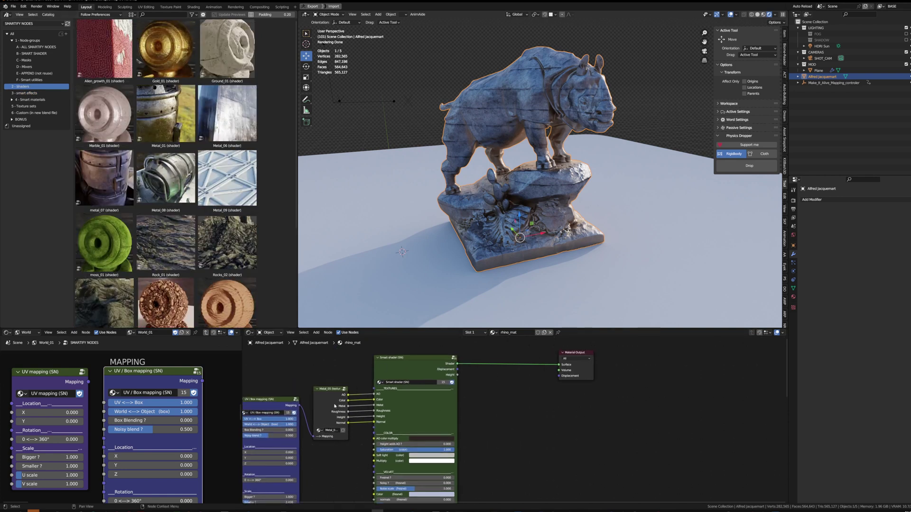
scroll(396, 415, up, 3)
middle_drag(408, 382, 396, 426)
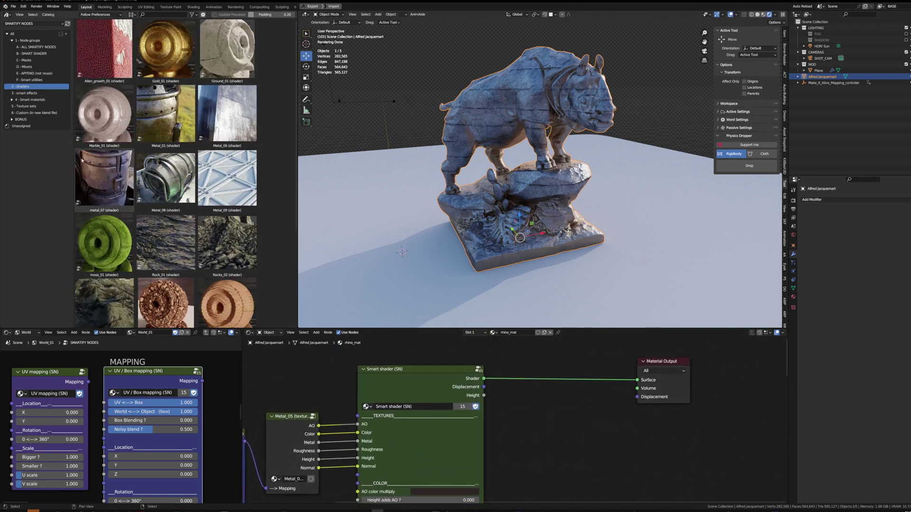
drag(111, 243, 497, 391)
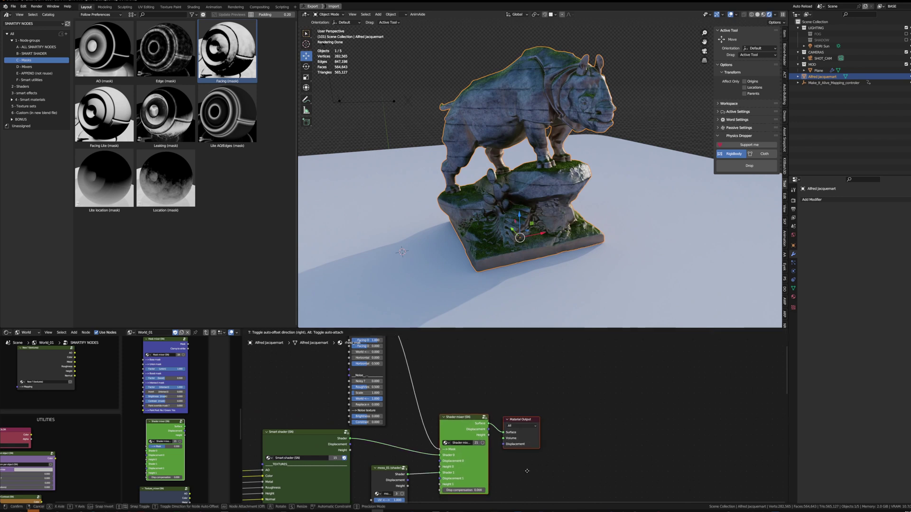
Reposition the Shader mixer (SN) and Material Output nodes and widen the Facing (mask) node to make its settings readable
click(549, 439)
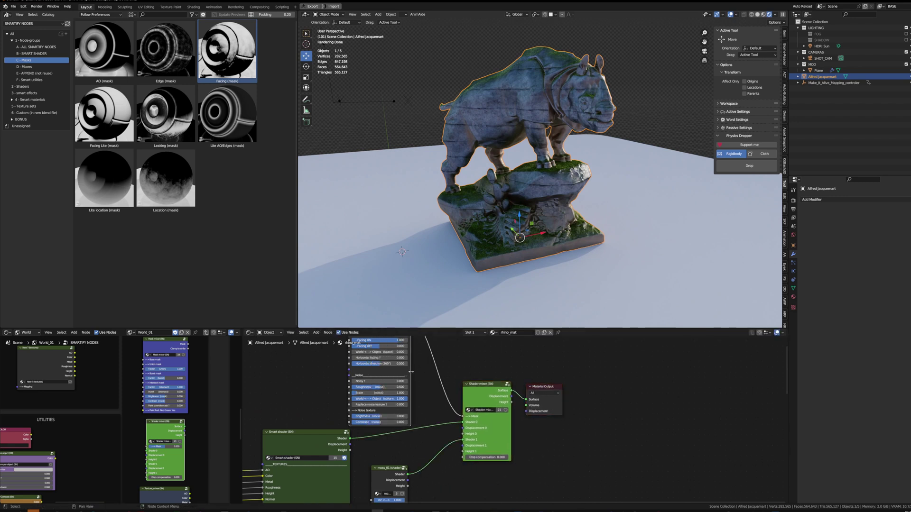
scroll(439, 427, up, 2)
drag(436, 425, 446, 428)
middle_drag(414, 408, 425, 373)
scroll(423, 363, down, 1)
scroll(420, 443, up, 1)
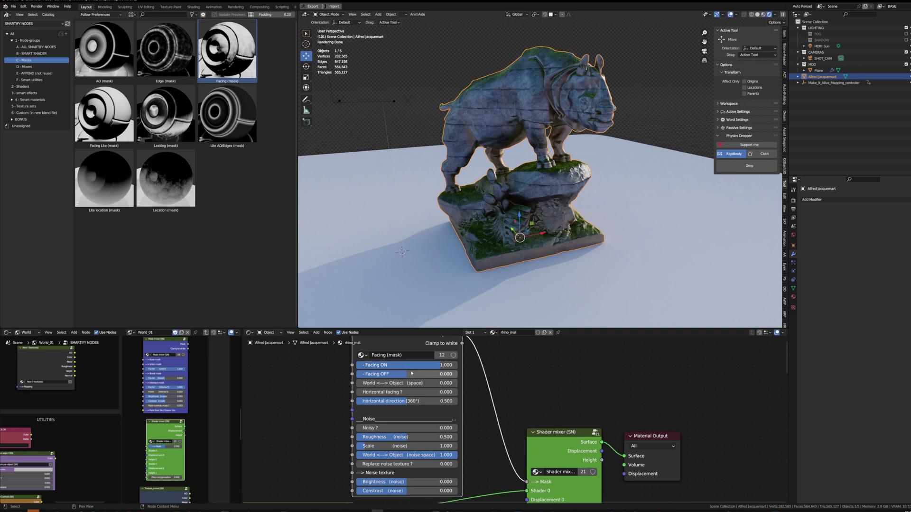
Set the Facing (mask) node's Facing ON to 0.413, Noisy to 0.593 and noise Scale to 10
drag(425, 366, 412, 366)
scroll(418, 365, up, 6)
drag(451, 406, 438, 406)
middle_drag(429, 451, 429, 355)
drag(379, 420, 483, 421)
drag(408, 452, 565, 452)
Widen the moss_01 shader node, set its color Saturation to 0.558 and lighten its Soft light color to pale green
middle_drag(532, 409, 416, 432)
scroll(415, 432, down, 1)
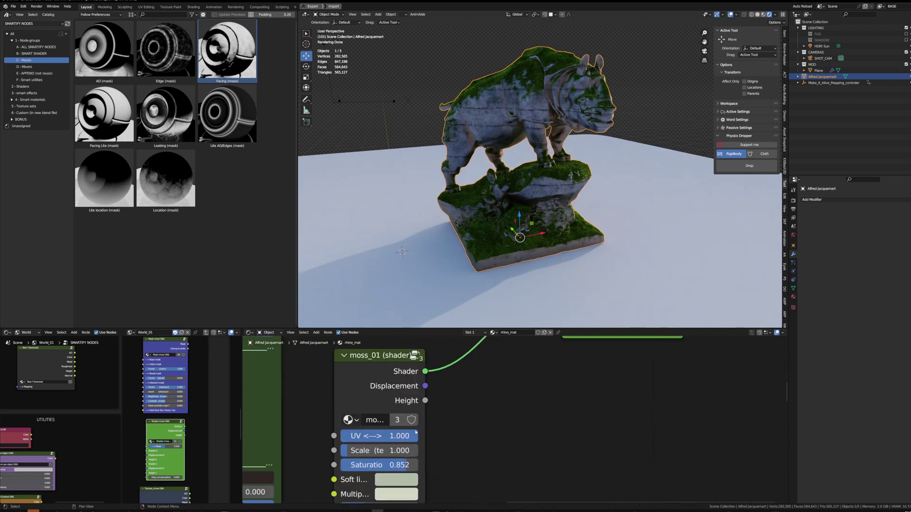
drag(426, 431, 502, 430)
middle_drag(502, 429, 528, 350)
click(495, 416)
drag(498, 382, 475, 382)
click(489, 401)
click(491, 415)
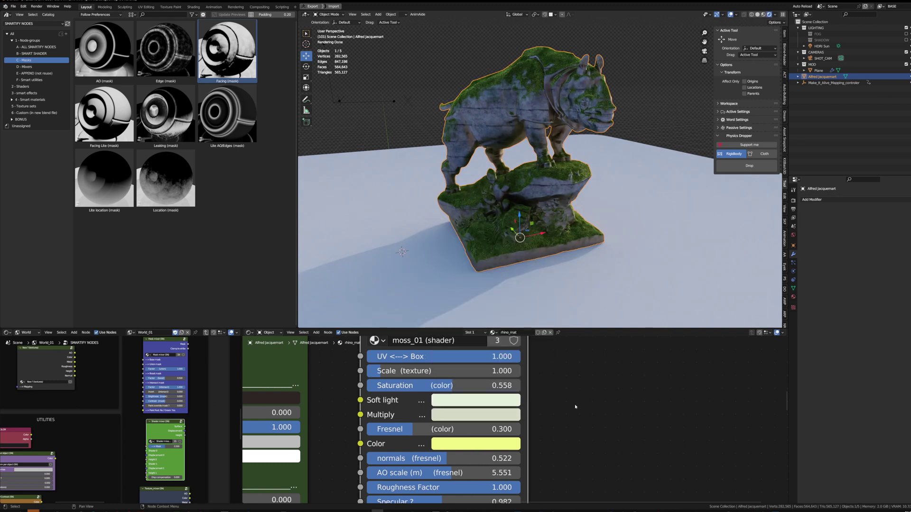
Examine the moss coverage on the rhino and the AO mask feeding the Smart shader's flat color mask
middle_drag(679, 190, 577, 159)
scroll(576, 158, up, 2)
key(alt+a)
scroll(577, 157, up, 3)
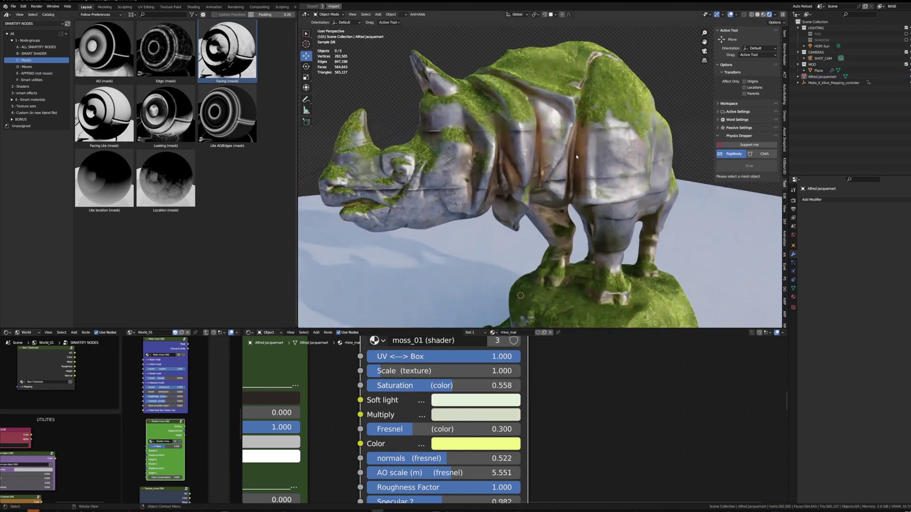
scroll(482, 406, down, 8)
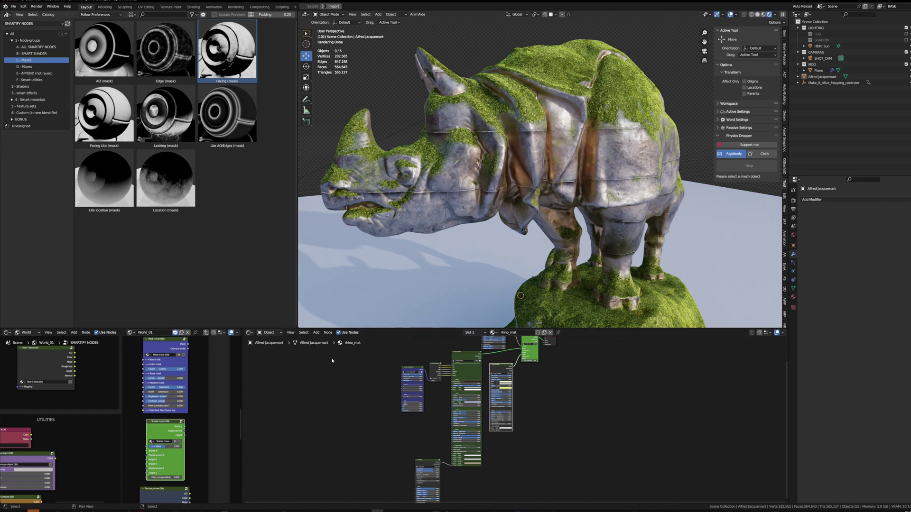
click(27, 93)
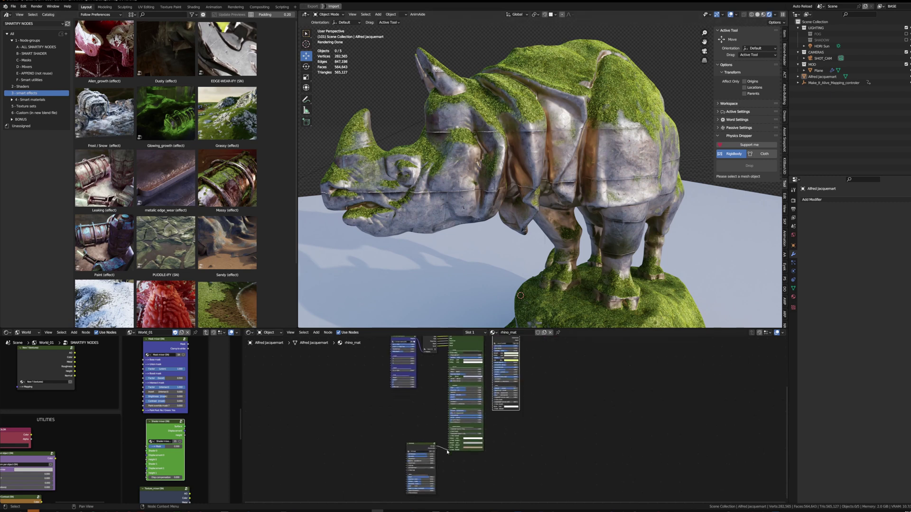
scroll(400, 400, up, 6)
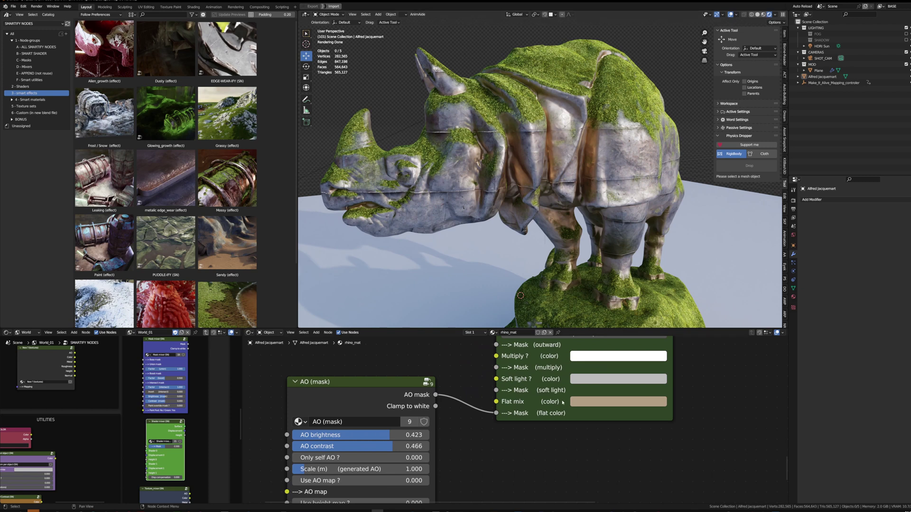
scroll(563, 403, up, 2)
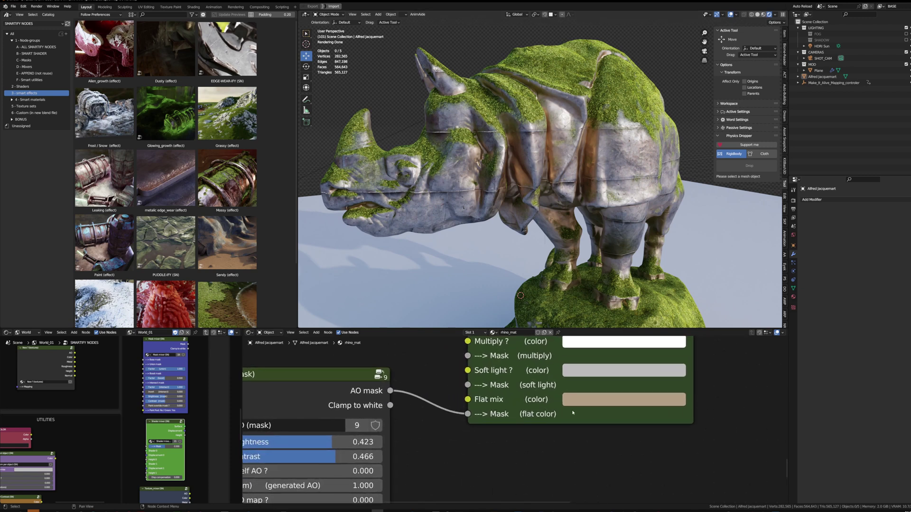
scroll(573, 412, down, 6)
middle_drag(502, 339, 503, 434)
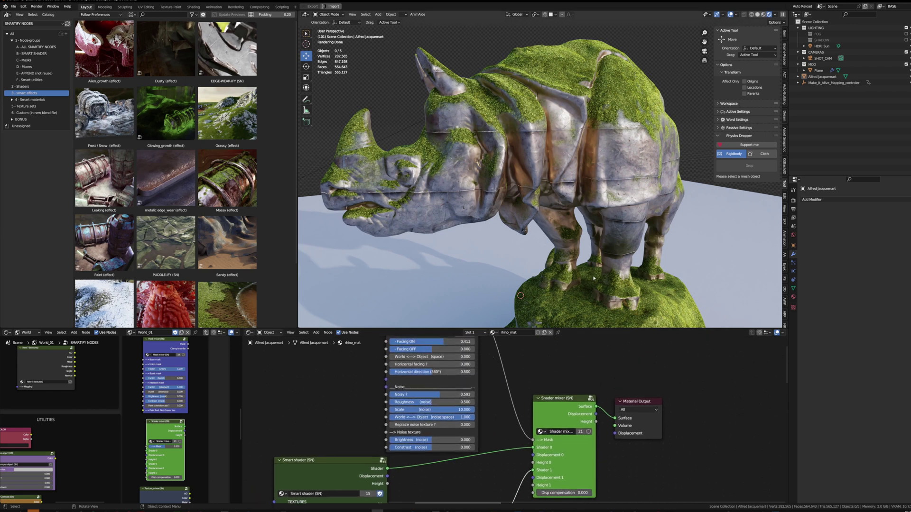
Switch rhino_mat to Displacement Only and link the shaders' displacement through the Shader mixer to the Material Output
click(644, 234)
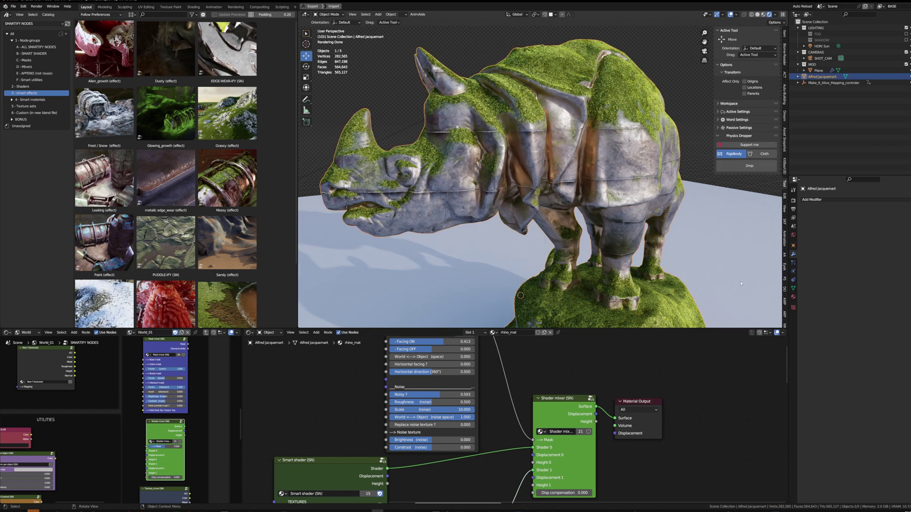
click(793, 297)
scroll(854, 361, down, 3)
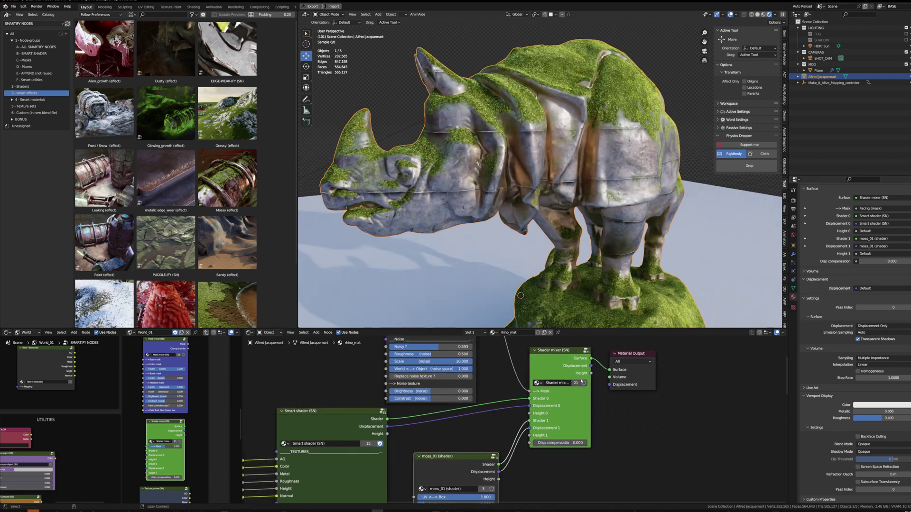
alt+right_drag(573, 377, 632, 387)
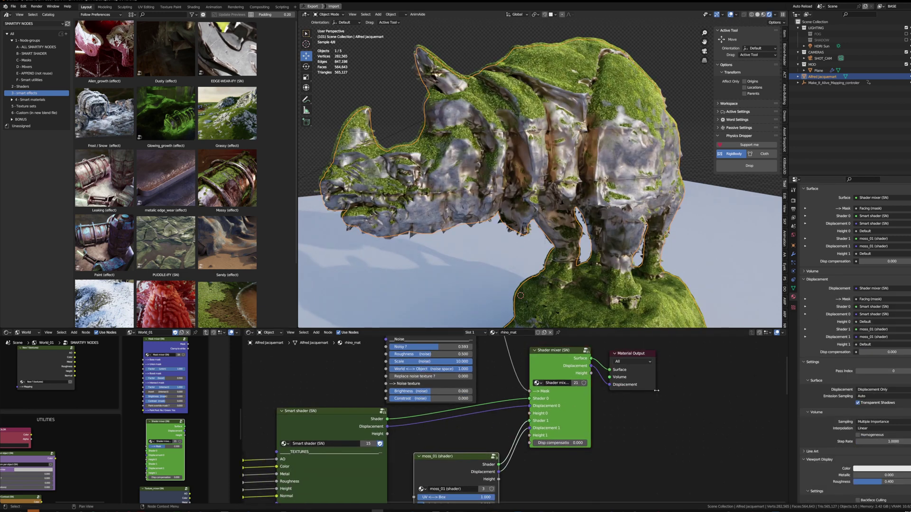
middle_drag(654, 411, 658, 405)
key(Tab)
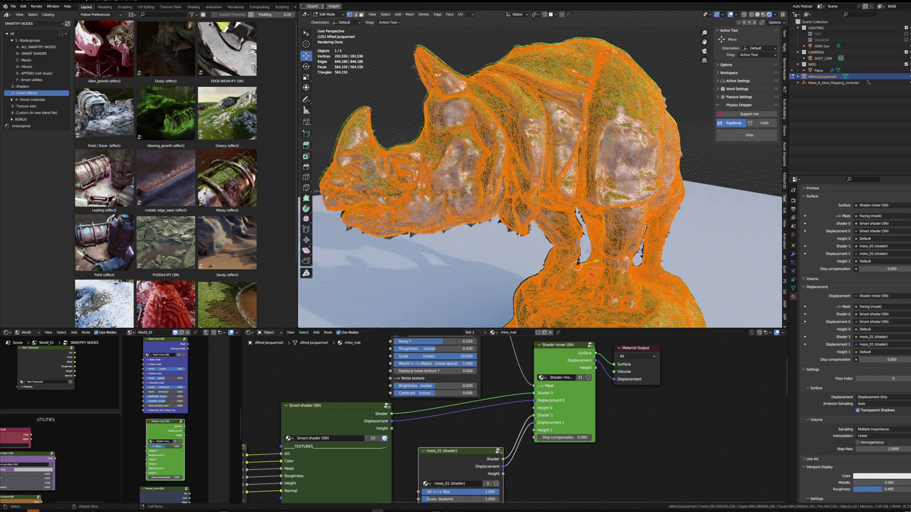
key(Tab)
Lower the displacement Scale in the Smart shader's relief settings
scroll(461, 422, up, 8)
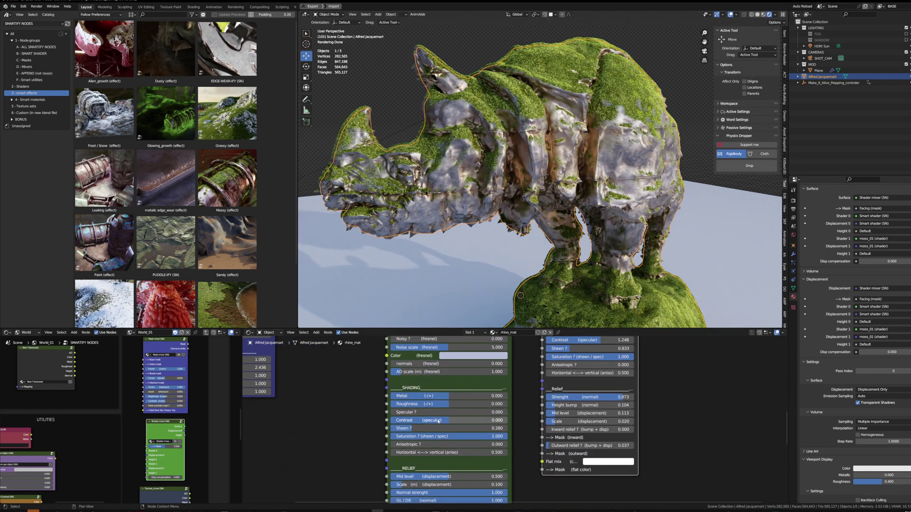
scroll(461, 423, up, 1)
drag(441, 417, 415, 418)
Give the moss_01 shader node a custom light green node color
middle_drag(731, 341, 470, 498)
scroll(474, 420, down, 3)
click(696, 367)
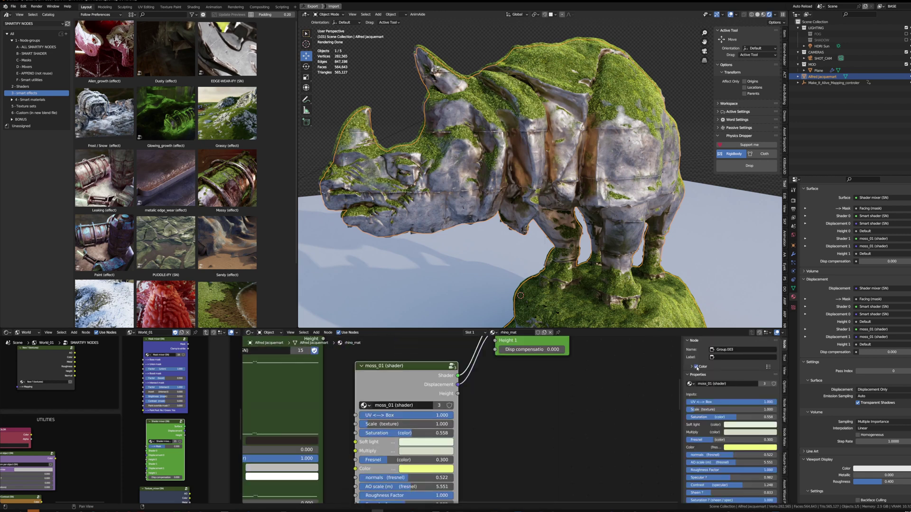
click(692, 368)
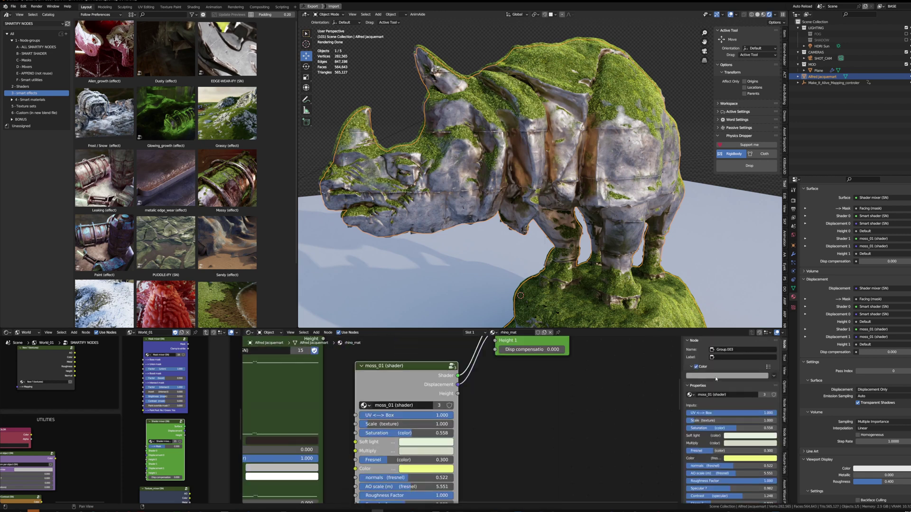
click(698, 375)
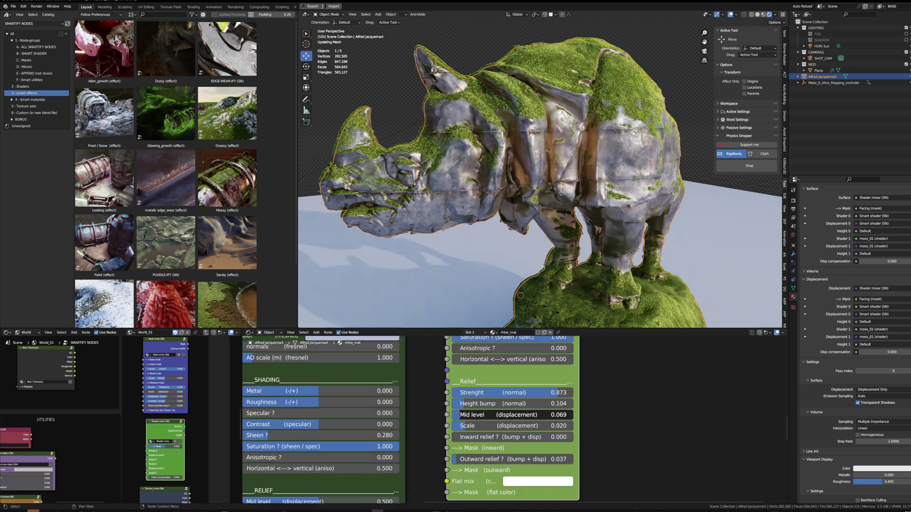
Set the moss_01 shader's displacement Mid level to 0.069 and its displacement Scale to 0.025
drag(475, 418, 475, 418)
scroll(475, 418, up, 1)
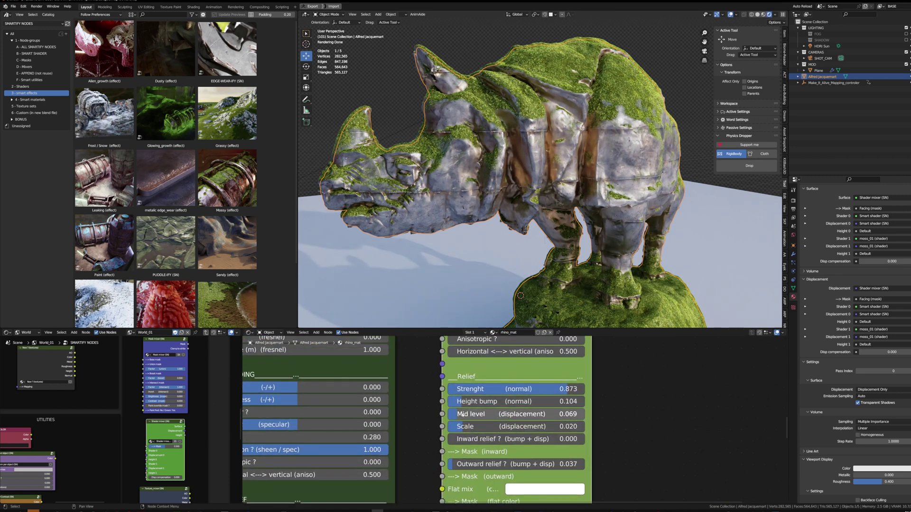
drag(480, 427, 487, 427)
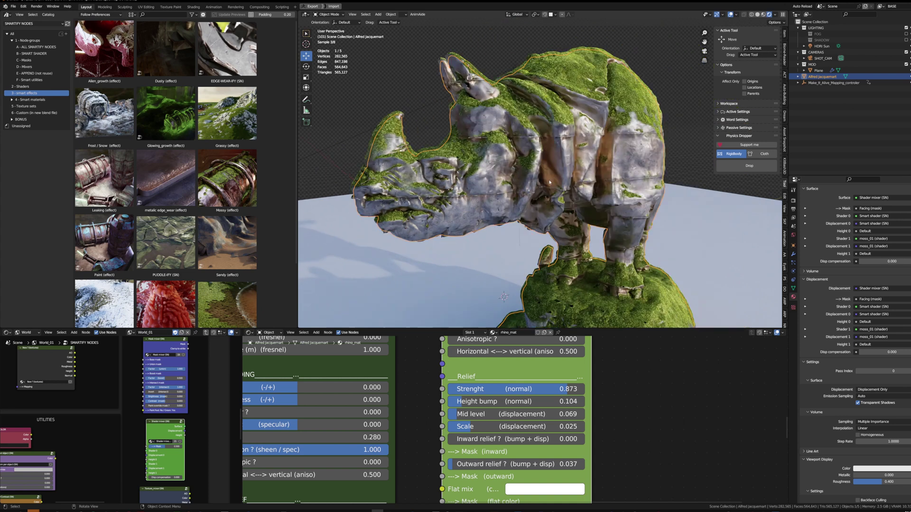
Delete the mapping controller object from the scene
middle_drag(549, 180, 659, 175)
click(659, 176)
key(Delete)
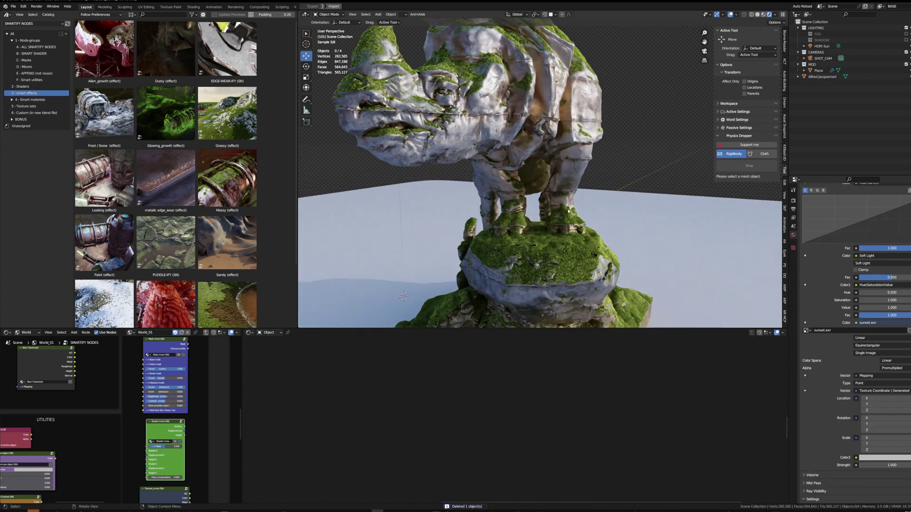
Select the rhino statue and open the moss_01 shader's node group at its Moss_01 (textures) node
click(568, 211)
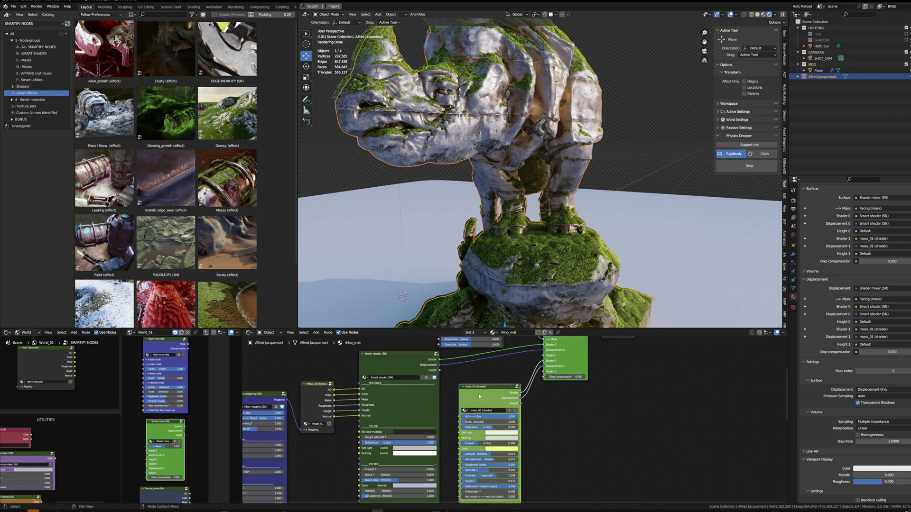
click(479, 398)
key(Tab)
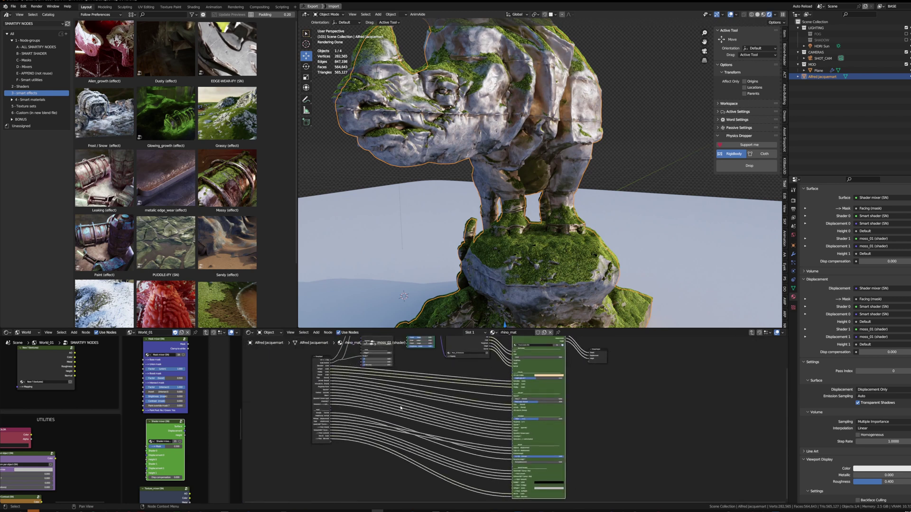
scroll(417, 412, up, 5)
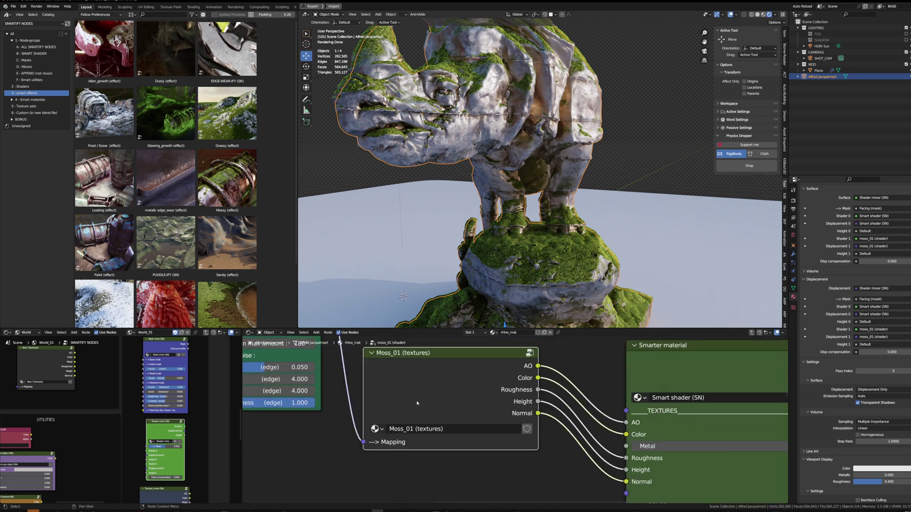
scroll(423, 401, up, 1)
Add the Ground_01 (textures) set inside the moss_01 group, place it above Moss_01 (textures) and widen it
click(26, 106)
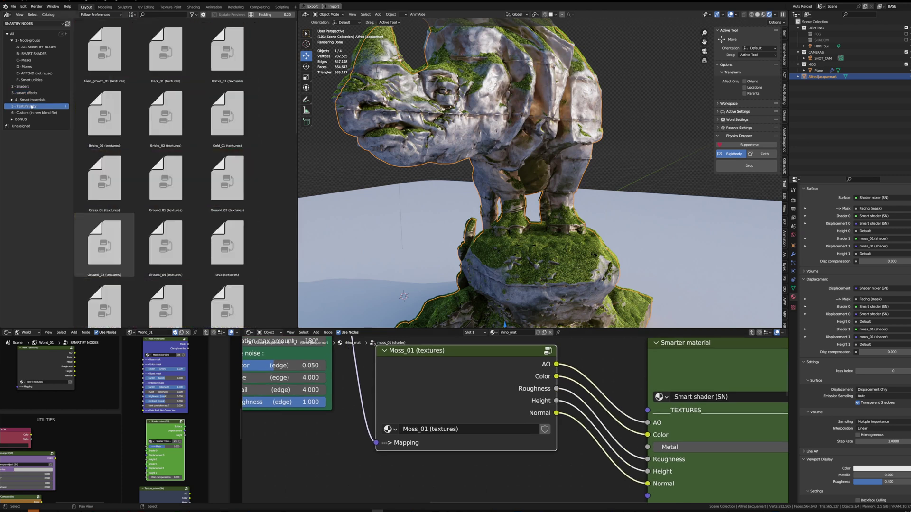
drag(164, 185, 303, 456)
scroll(427, 455, down, 5)
drag(366, 474, 423, 487)
middle_drag(422, 487, 382, 383)
scroll(383, 382, up, 2)
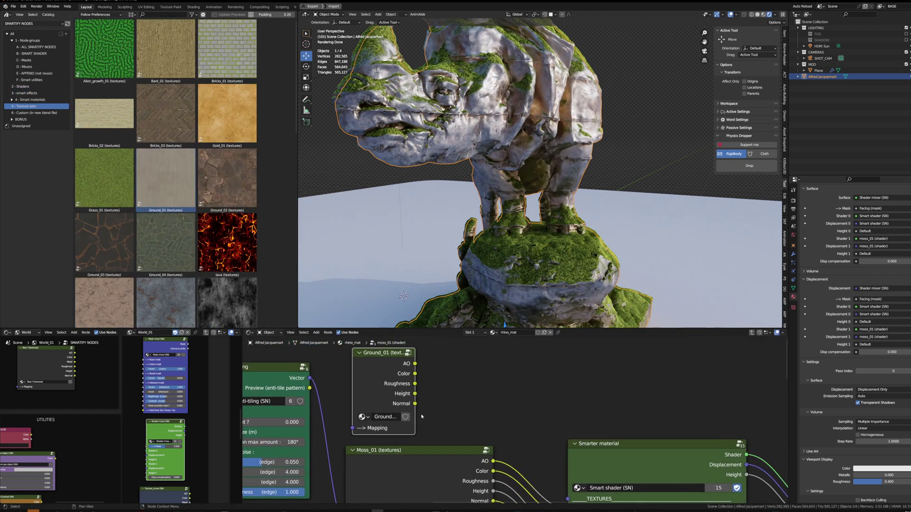
drag(415, 406, 489, 412)
middle_drag(479, 414, 468, 376)
scroll(479, 383, down, 2)
Replace the Moss_01 (textures) node's texture set with Ground_01 (textures) and leave the moss_01 shader group
mouse_move(518, 394)
middle_down()
mouse_move(525, 414)
mouse_move(516, 402)
middle_up()
scroll(413, 467, up, 3)
click(350, 472)
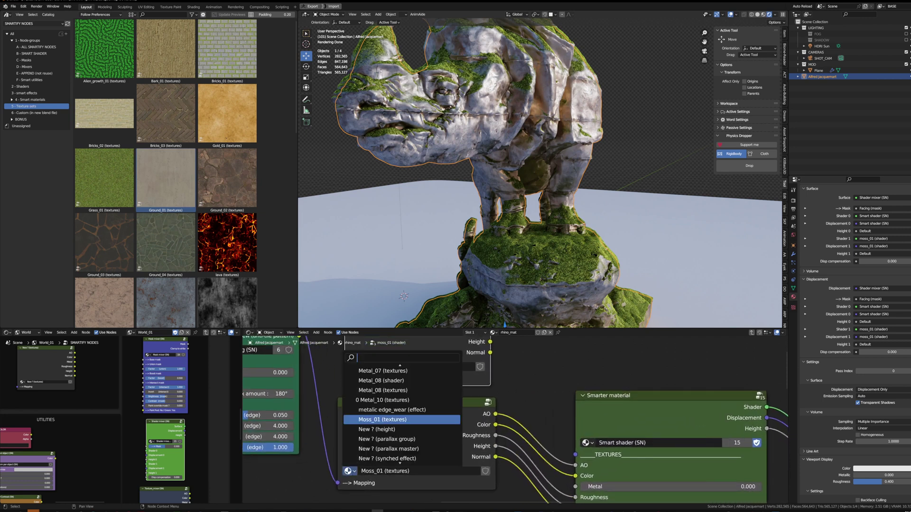
text(gro)
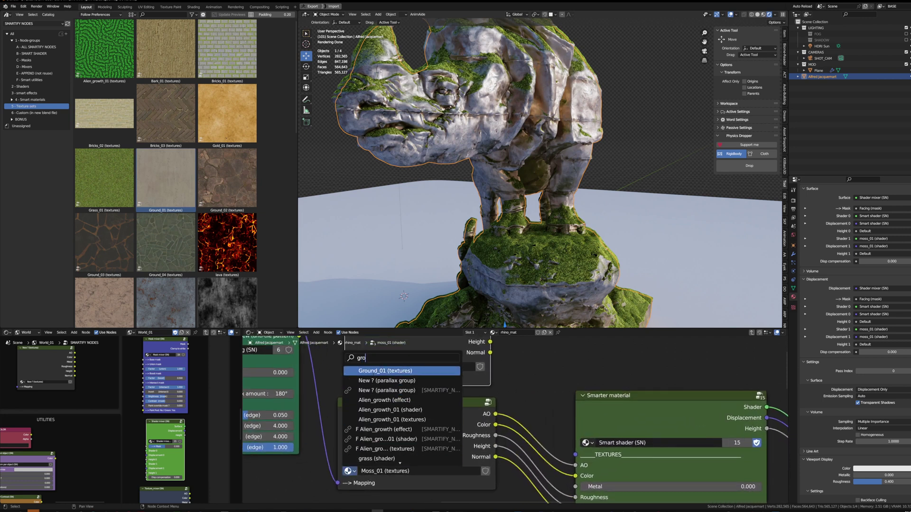
click(399, 371)
scroll(410, 451, down, 4)
middle_drag(494, 463, 426, 435)
scroll(426, 436, up, 4)
scroll(444, 404, up, 2)
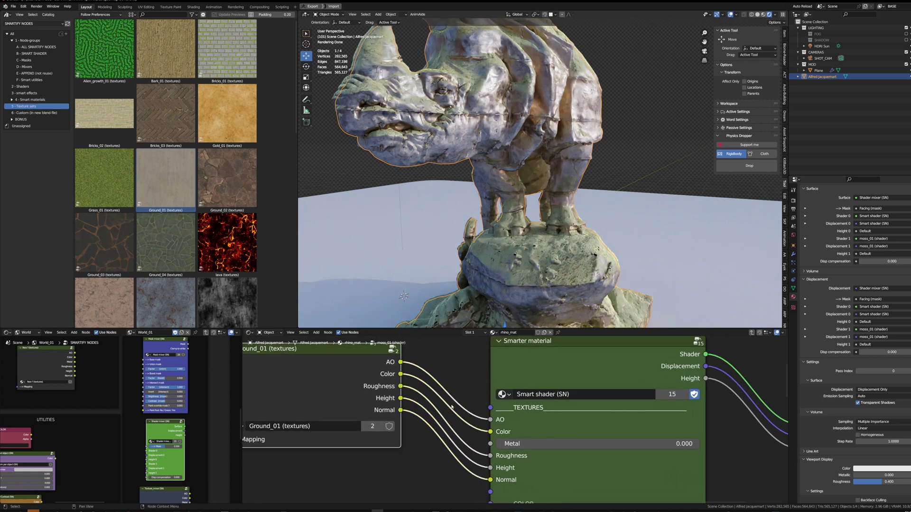
key(Tab)
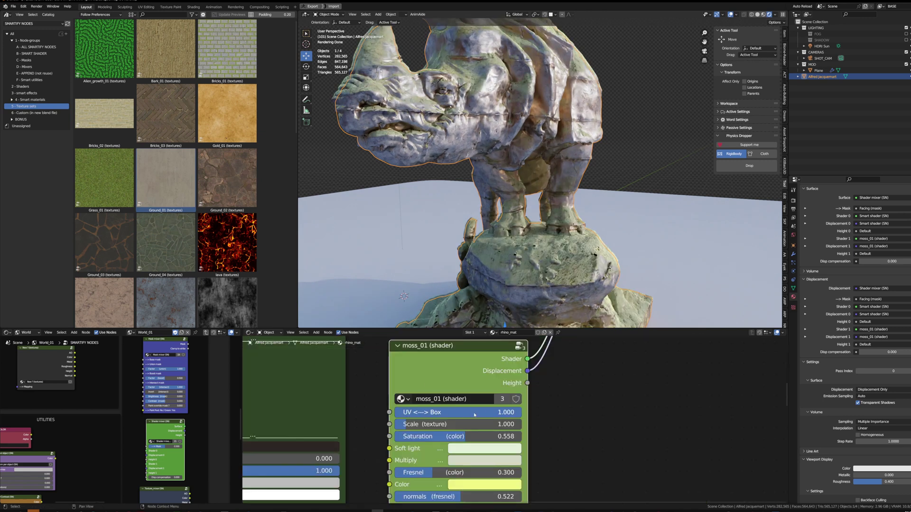
Set the moss_01 shader's Saturation to 0.105 and give its Multiply colour a darker brown tint
right_click(751, 335)
middle_drag(469, 436, 469, 423)
drag(469, 424, 424, 424)
click(460, 448)
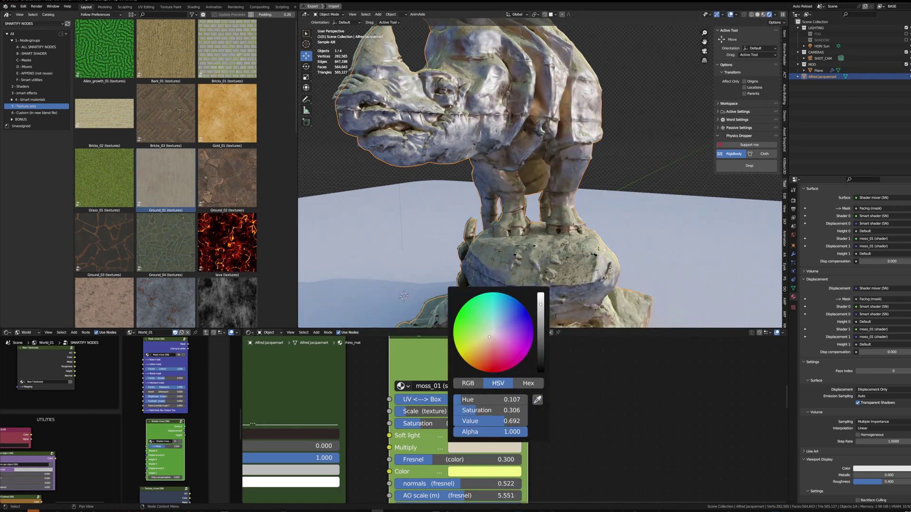
drag(540, 328, 540, 345)
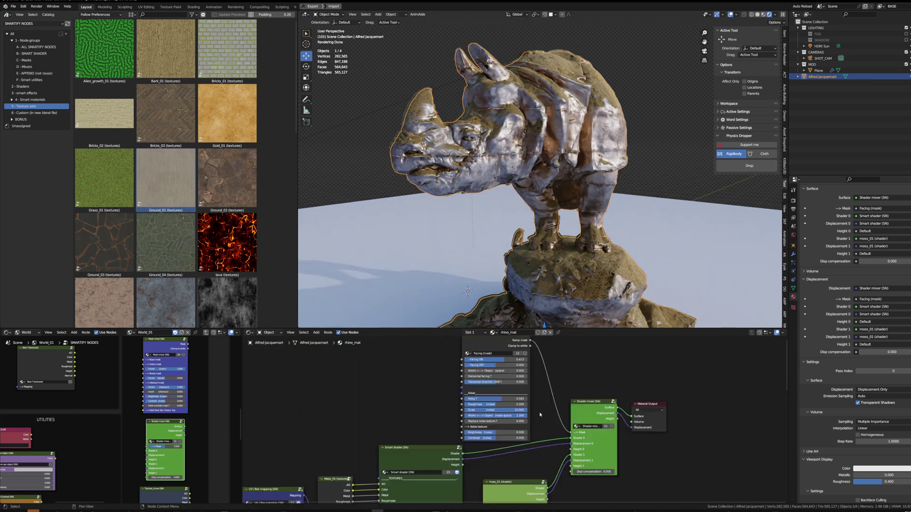
Adjust the Facing ON value of the Facing (mask) node and tint the Smart shader's Multiply colour pale cyan
scroll(540, 415, up, 3)
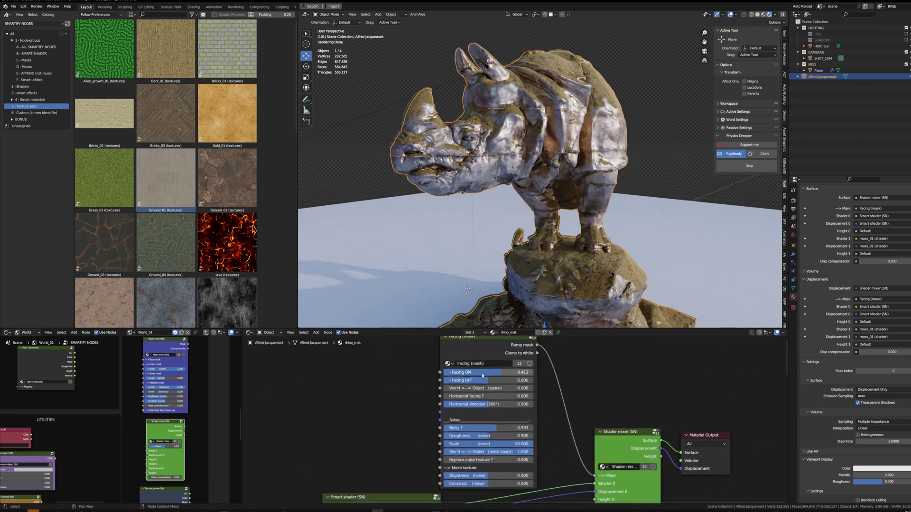
drag(499, 369, 466, 369)
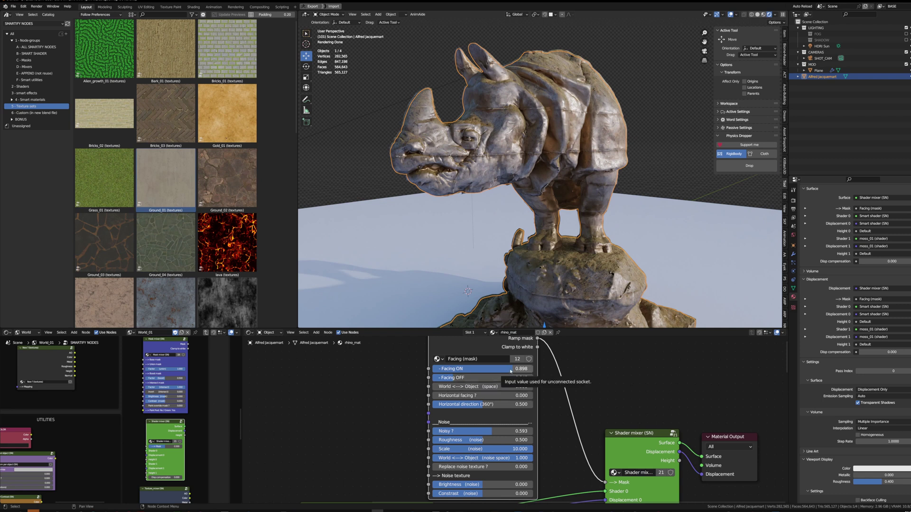
drag(511, 372, 498, 371)
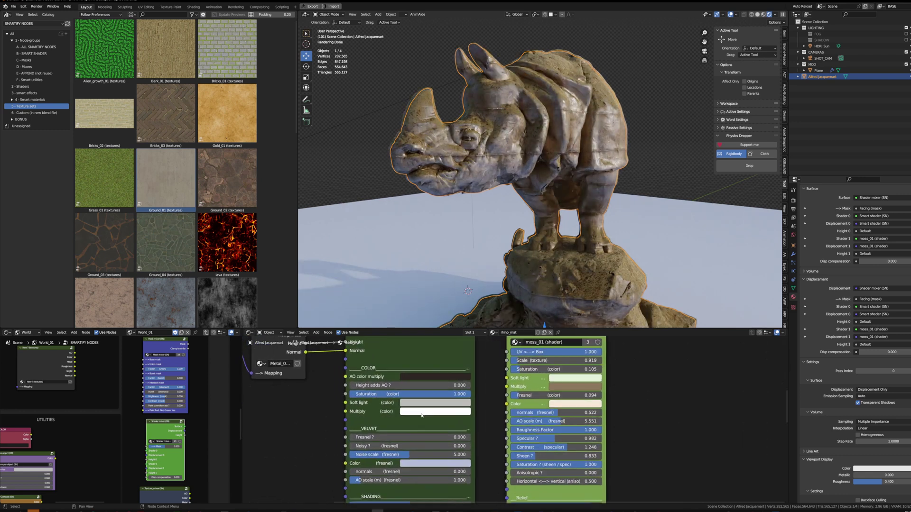
click(423, 412)
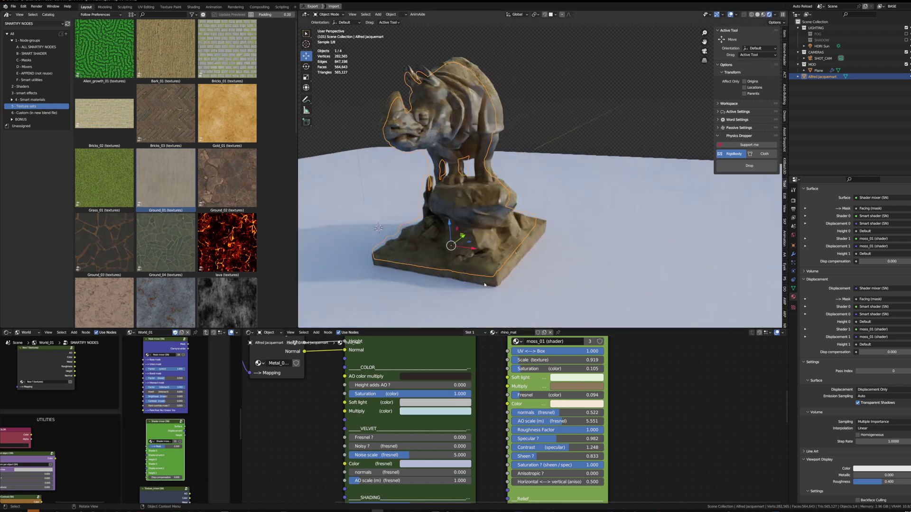
Select the ground plane and move its Material Output node further from the Principled BSDF to make room
click(522, 299)
scroll(480, 426, down, 5)
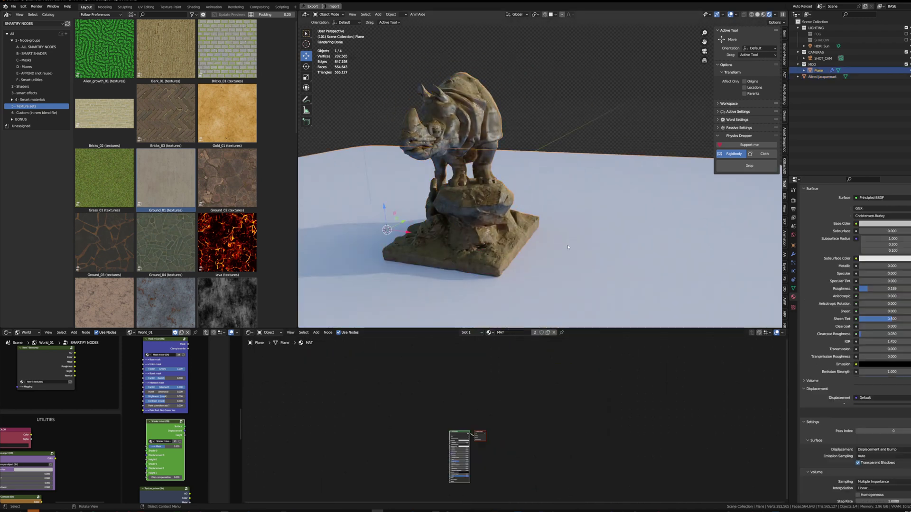
scroll(461, 443, up, 5)
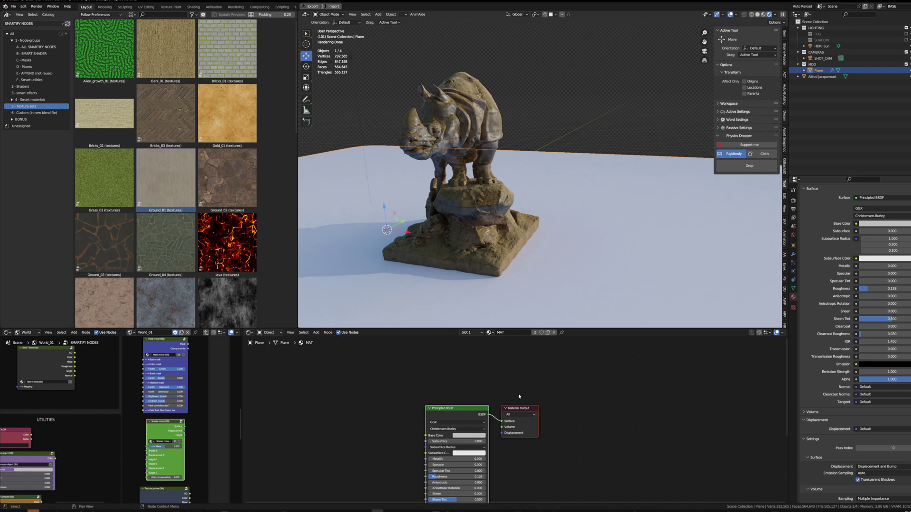
drag(519, 409, 575, 385)
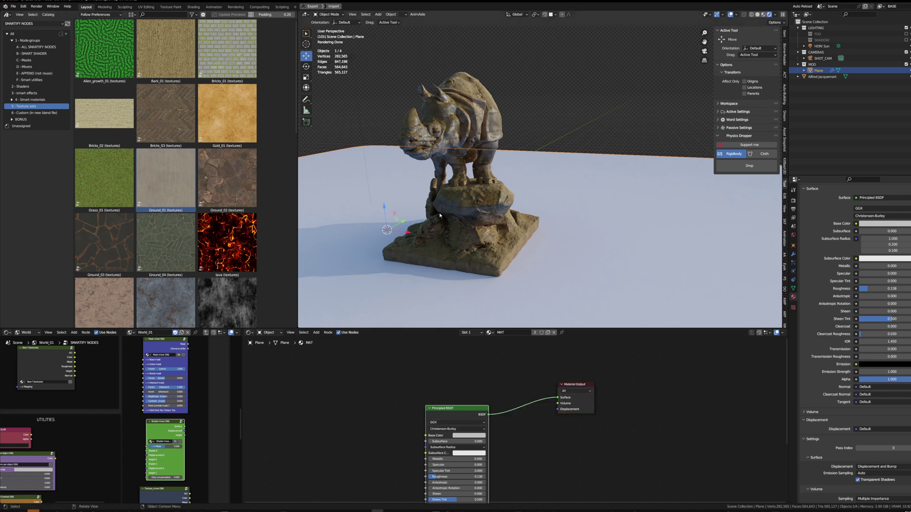
Replace the plane's Principled BSDF with a Smart shader Lite (SN) copy and add the Ground_01 and Pavement_02 texture sets
scroll(128, 374, up, 4)
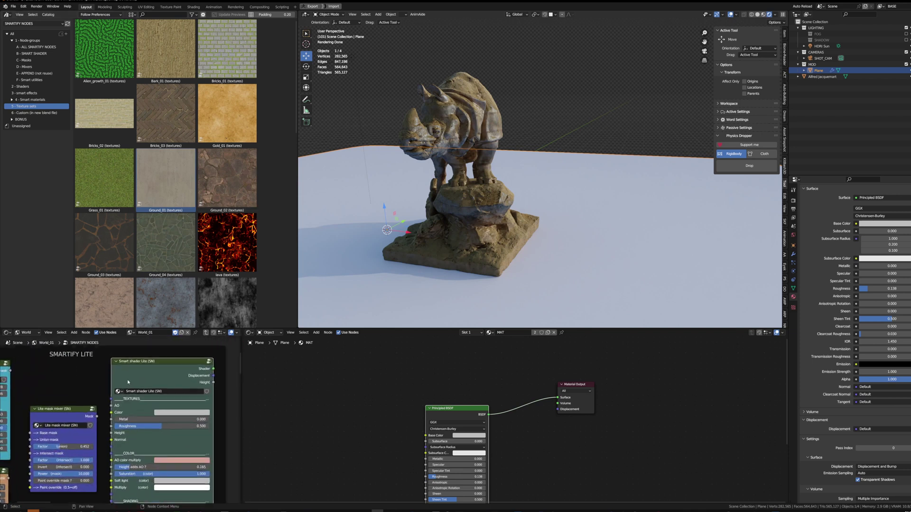
right_click(128, 382)
click(117, 375)
middle_drag(128, 424, 109, 350)
scroll(109, 360, down, 2)
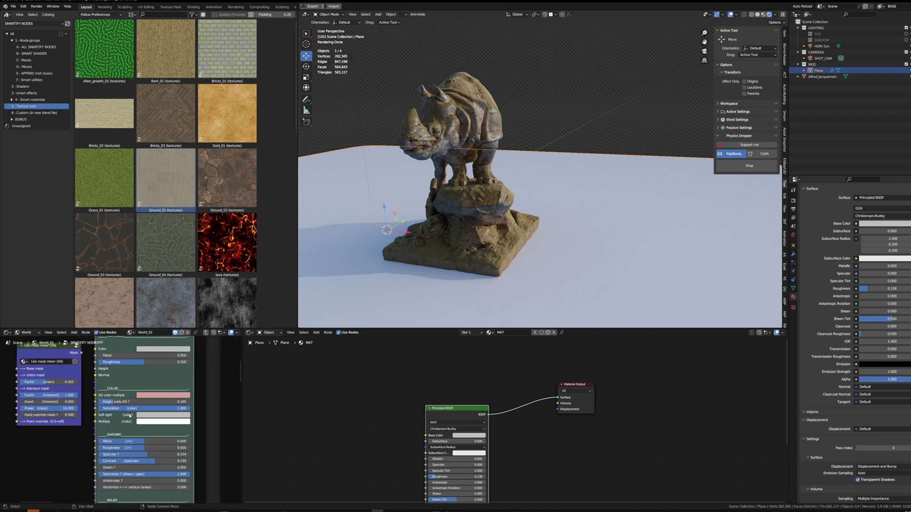
scroll(145, 389, down, 2)
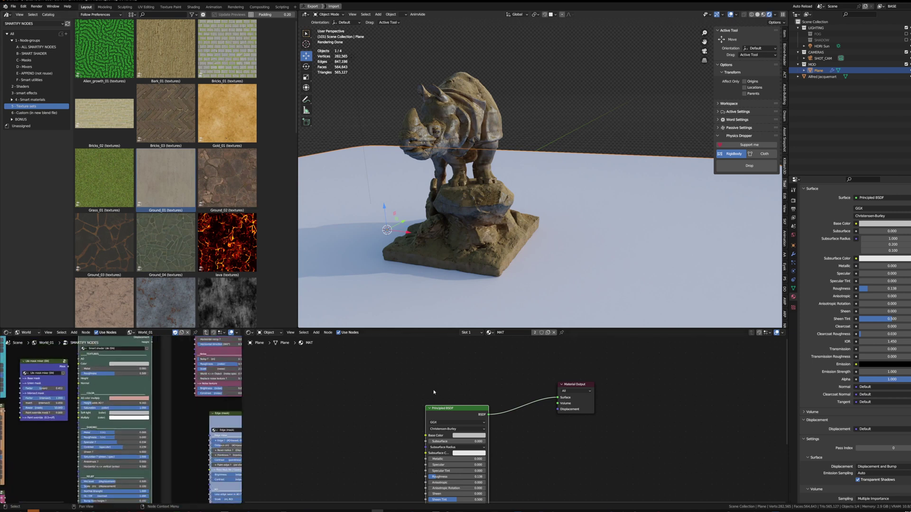
scroll(165, 229, down, 10)
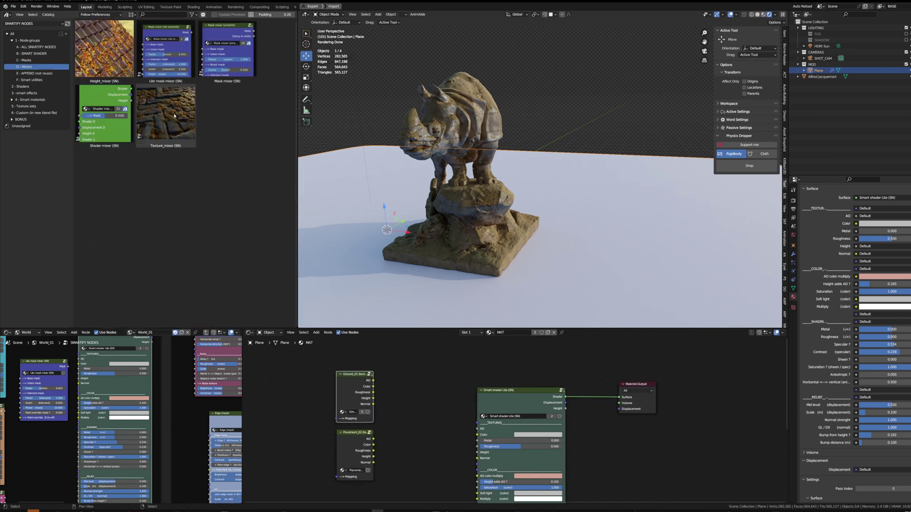
Add a Texture_mixer (SN) node and link Ground_01's outputs to TEXTURES A and Pavement_02's outputs to TEXTURES B
drag(174, 116, 409, 417)
scroll(355, 422, up, 2)
alt+right_drag(369, 385, 439, 396)
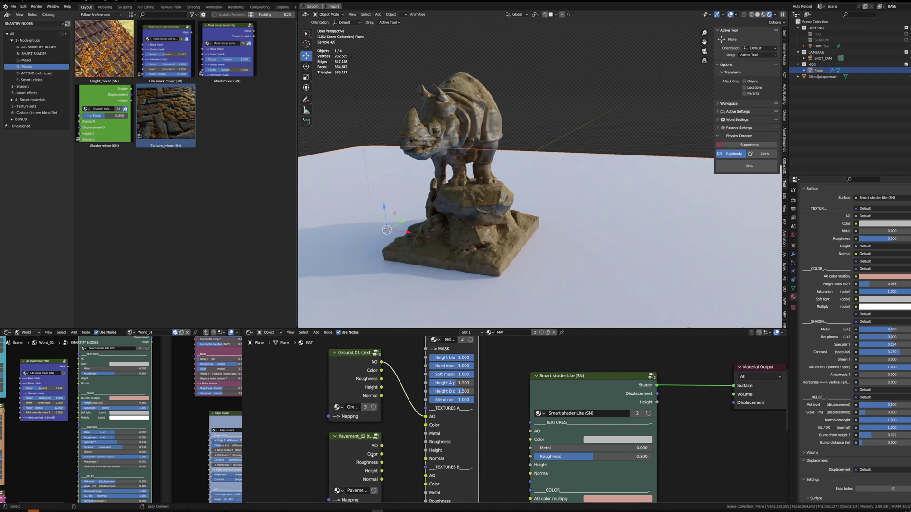
alt+right_drag(369, 458, 427, 489)
alt+right_drag(372, 385, 430, 439)
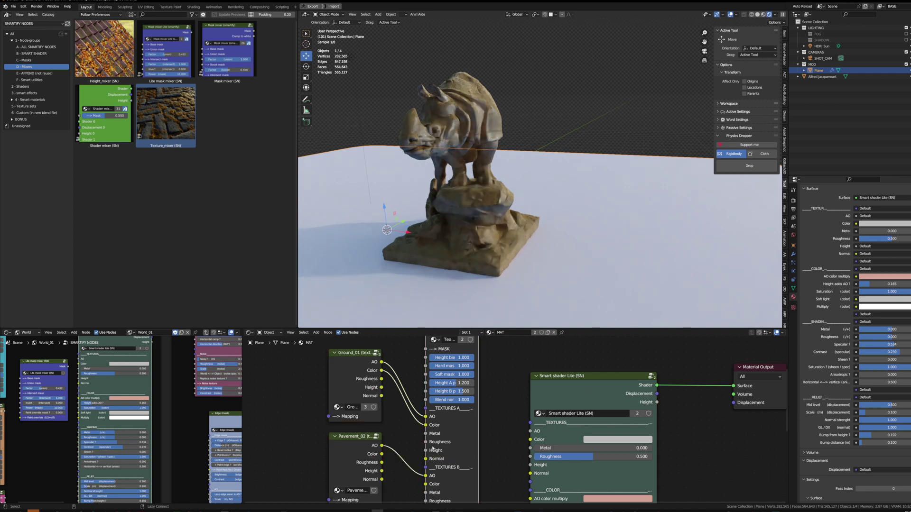
alt+right_drag(374, 476, 431, 499)
alt+right_drag(370, 388, 428, 446)
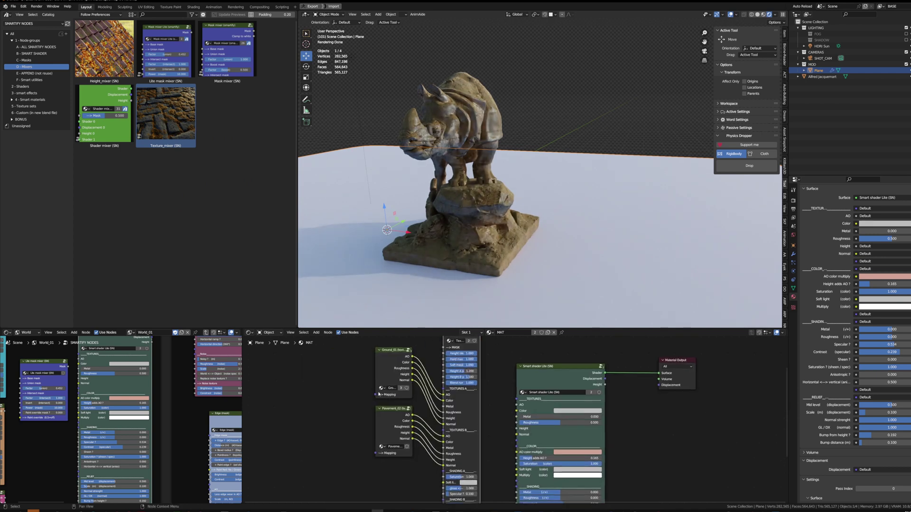
Move both texture set nodes lower and link the Texture_mixer outputs to the matching inputs of Smart shader Lite (SN)
drag(355, 346, 384, 425)
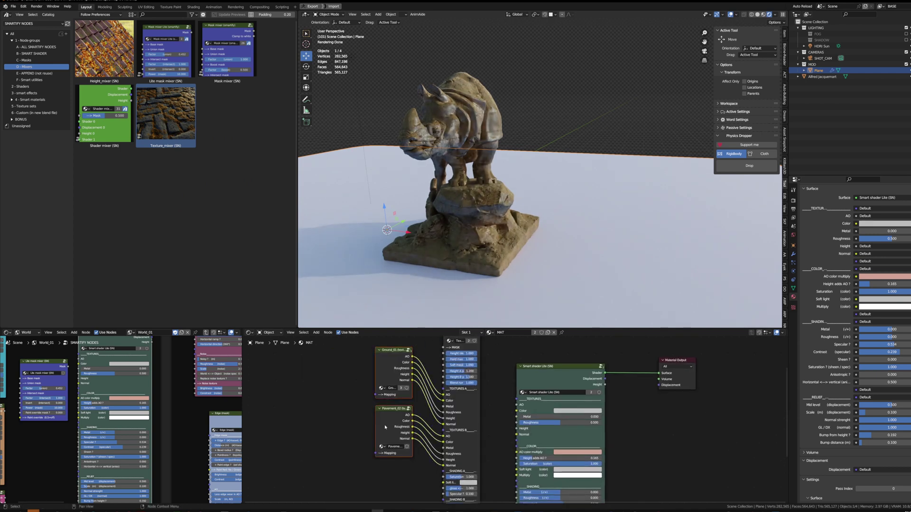
key(g)
click(392, 455)
scroll(399, 456, up, 1)
middle_drag(426, 403, 350, 427)
scroll(352, 411, down, 1)
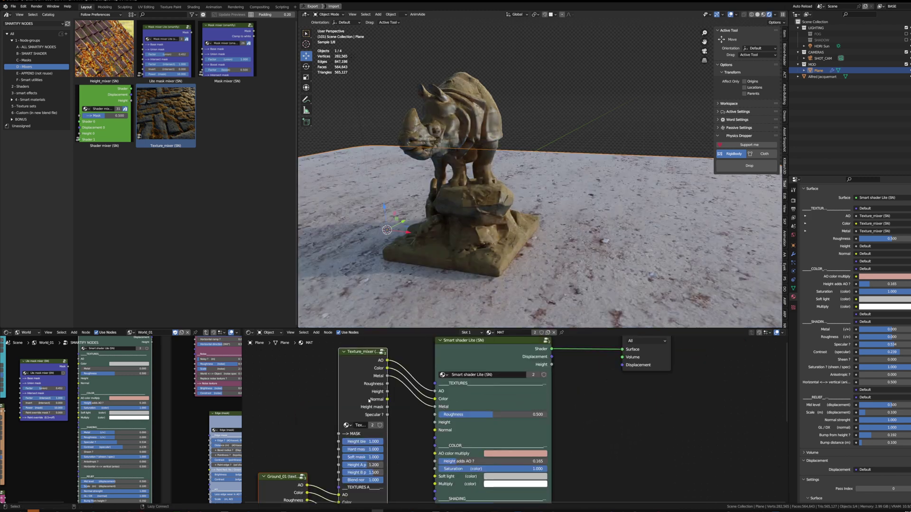
alt+right_drag(368, 398, 451, 415)
alt+right_drag(365, 402, 457, 450)
middle_drag(377, 390, 417, 426)
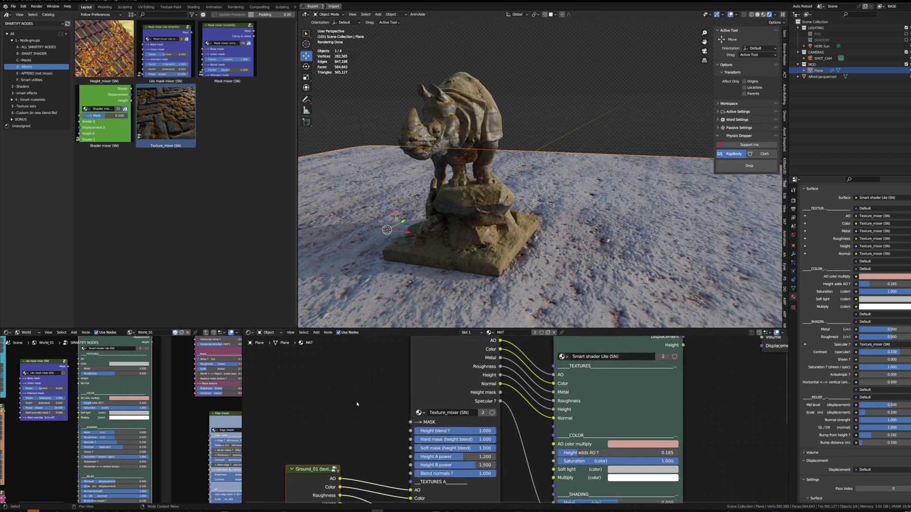
Add an AO (mask) node to the plane's material and place it above the Ground_01 texture set
click(31, 60)
drag(105, 50, 316, 390)
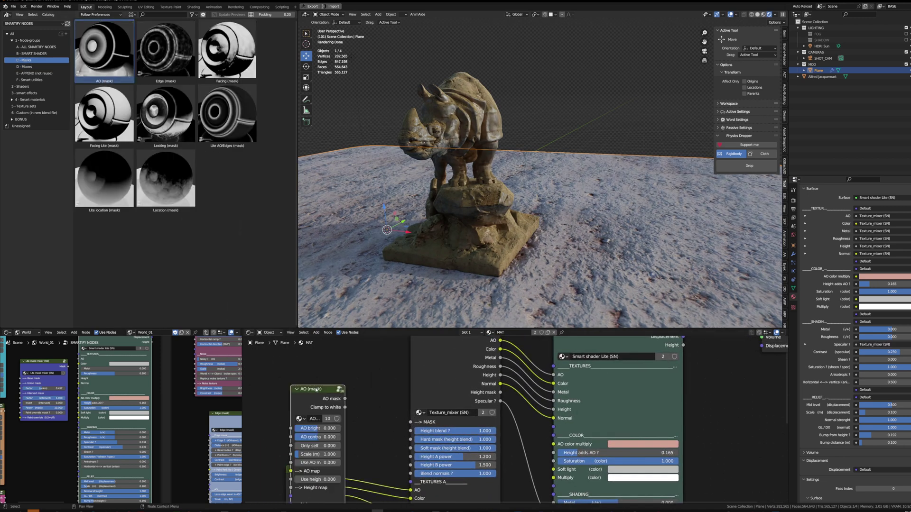
key(g)
click(361, 451)
middle_drag(361, 449, 362, 432)
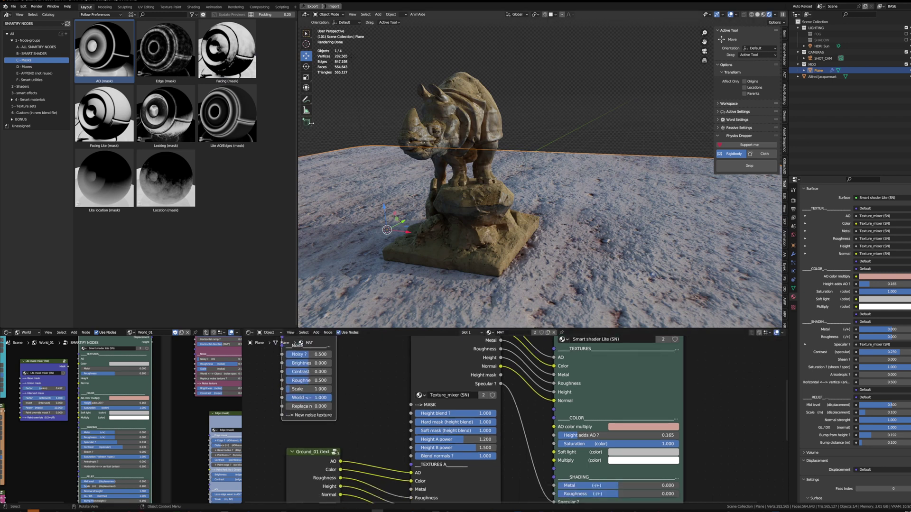
Draw four box-shaped cubes on the ground around the rhino statue and link the statue's material to them
click(306, 122)
drag(567, 227, 640, 199)
click(640, 157)
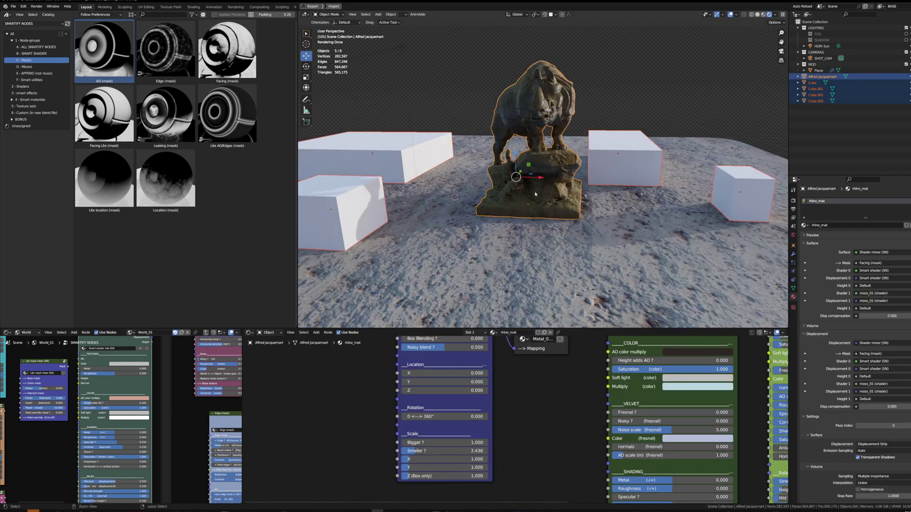
key(ctrl+l)
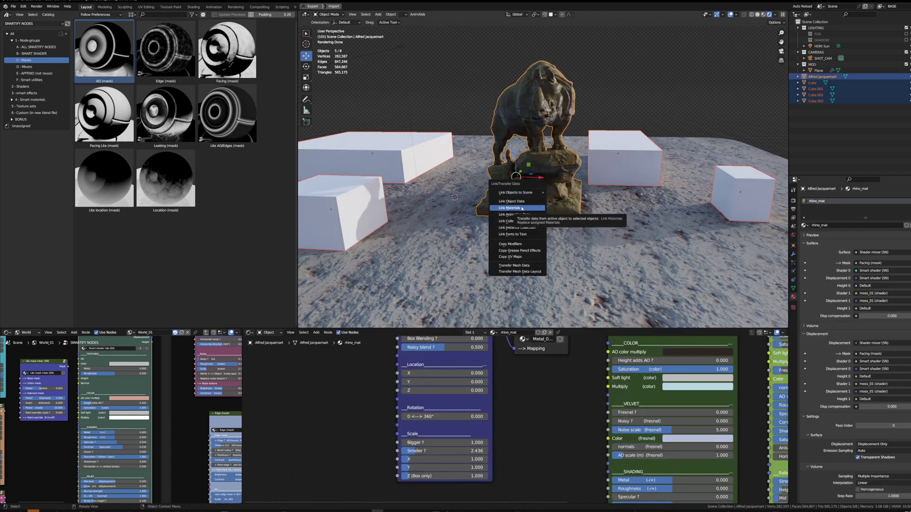
click(522, 208)
Select the ground plane, widen its AO (mask) node and reposition it beside the Texture_mixer
click(408, 294)
drag(374, 374, 342, 374)
drag(370, 379, 386, 392)
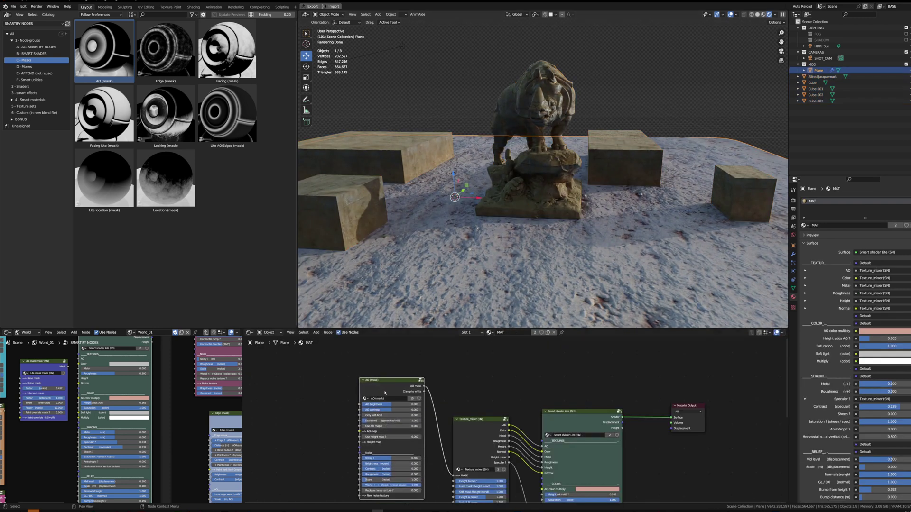
Preview the AO mask output on the ground plane and adjust the mask's AO brightness
scroll(473, 444, up, 4)
middle_drag(473, 444, 476, 423)
scroll(458, 409, up, 1)
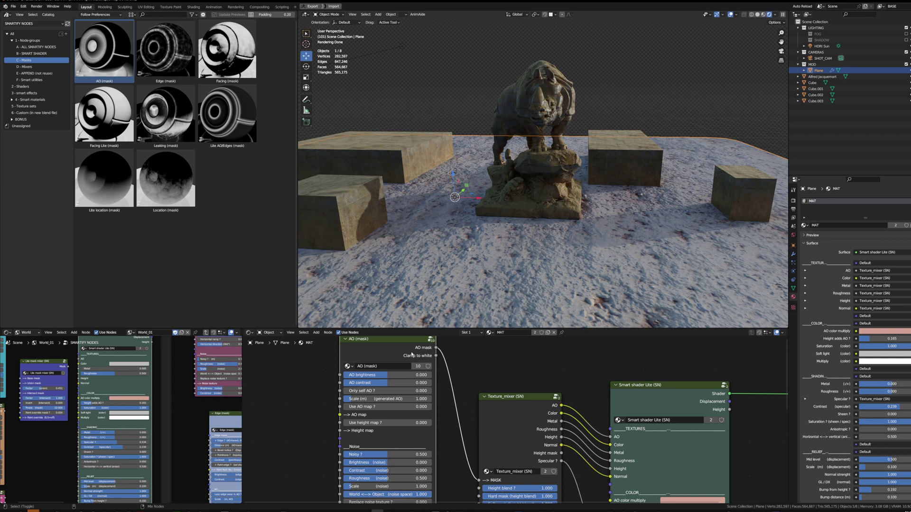
ctrl+shift+click(409, 354)
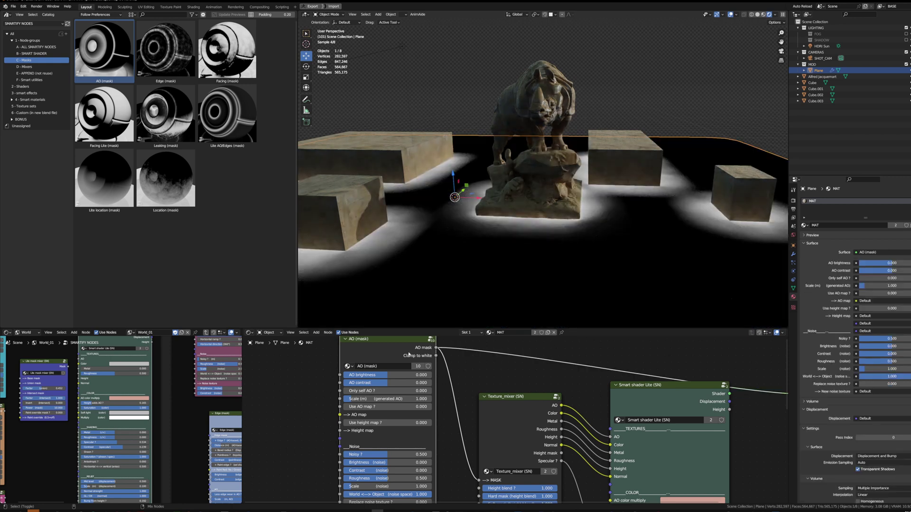
drag(388, 374, 413, 399)
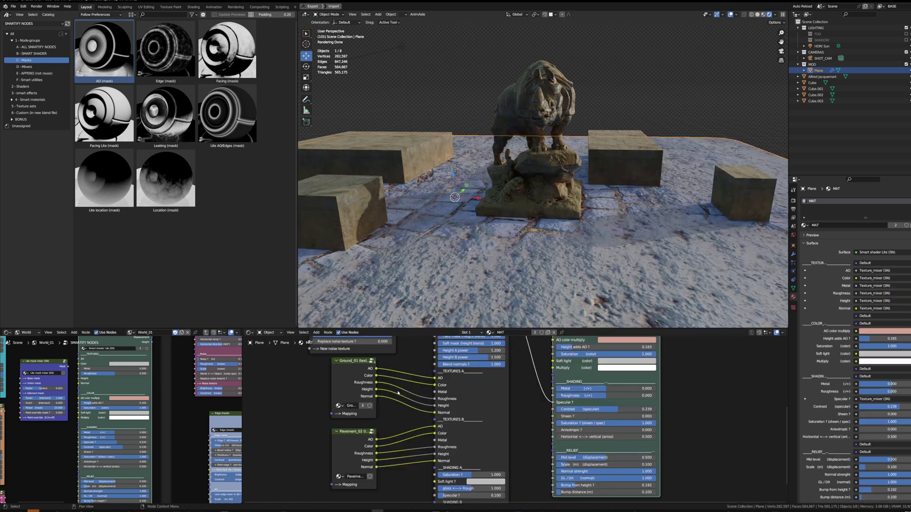
Swap the Texture_mixer inputs so Pavement_02 feeds TEXTURES A and Ground_01 feeds TEXTURES B, and line up both texture nodes
alt+right_drag(347, 382, 446, 391)
alt+right_drag(355, 476, 446, 442)
alt+right_drag(348, 383, 446, 394)
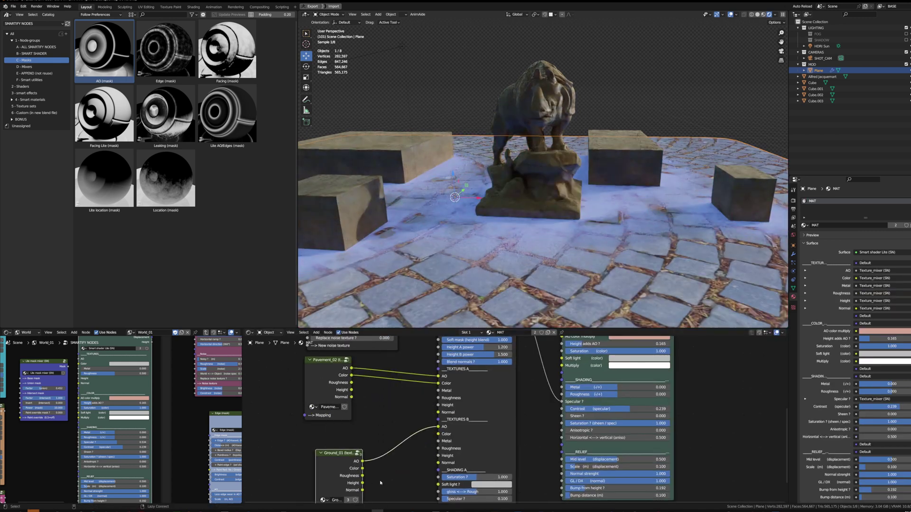
alt+right_drag(361, 479, 446, 442)
alt+right_drag(347, 383, 446, 396)
alt+right_drag(358, 477, 446, 443)
alt+right_drag(347, 387, 446, 401)
alt+right_drag(358, 477, 446, 446)
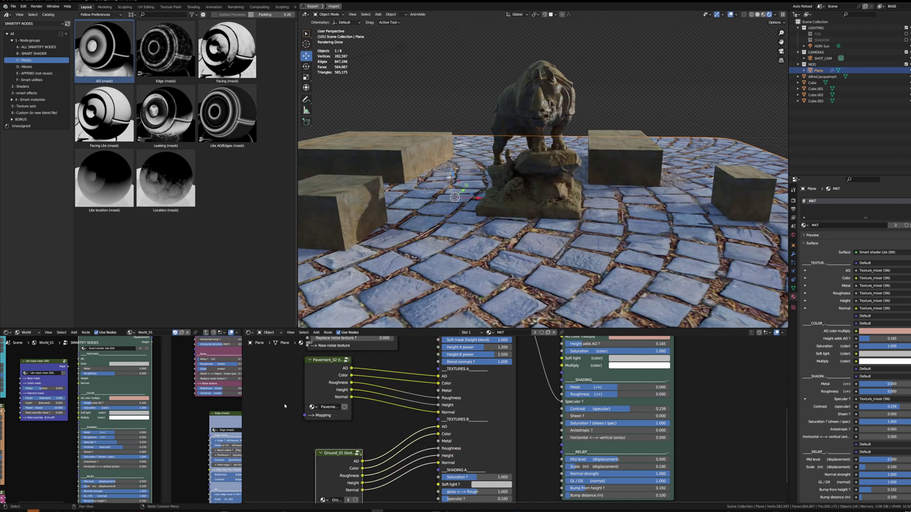
drag(323, 385, 347, 393)
drag(332, 462, 346, 449)
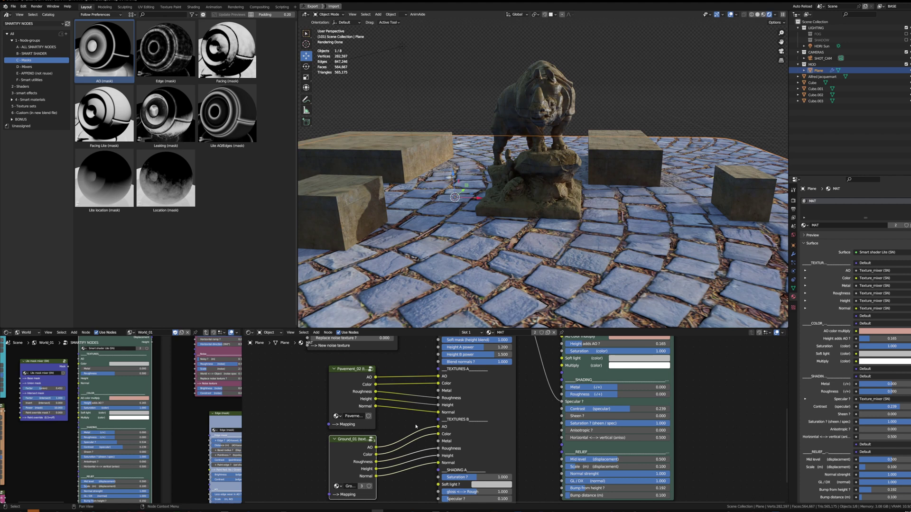
Link a UV mapping (SN) node with Smaller 4.240 to Pavement_02 and a second UV mapping node to Ground_01
middle_drag(407, 409, 386, 440)
scroll(386, 440, down, 1)
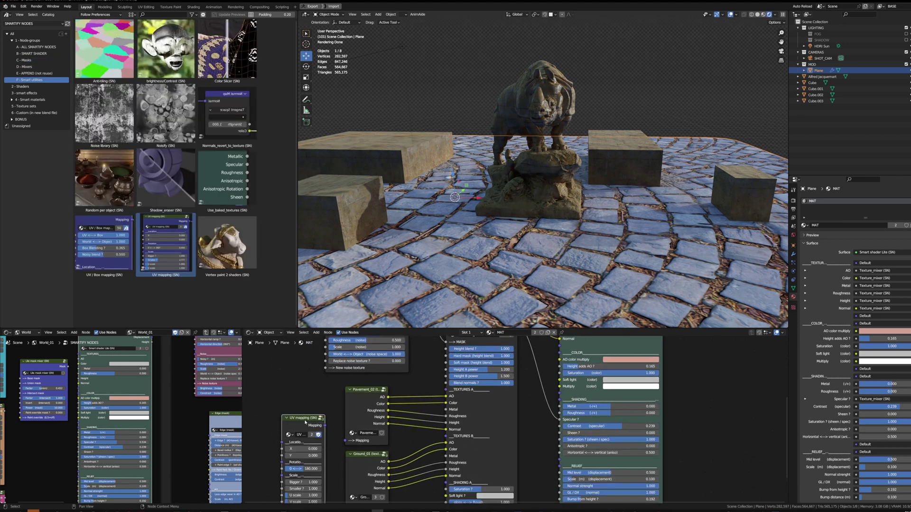
middle_drag(319, 428, 354, 404)
scroll(355, 405, up, 2)
drag(364, 398, 388, 494)
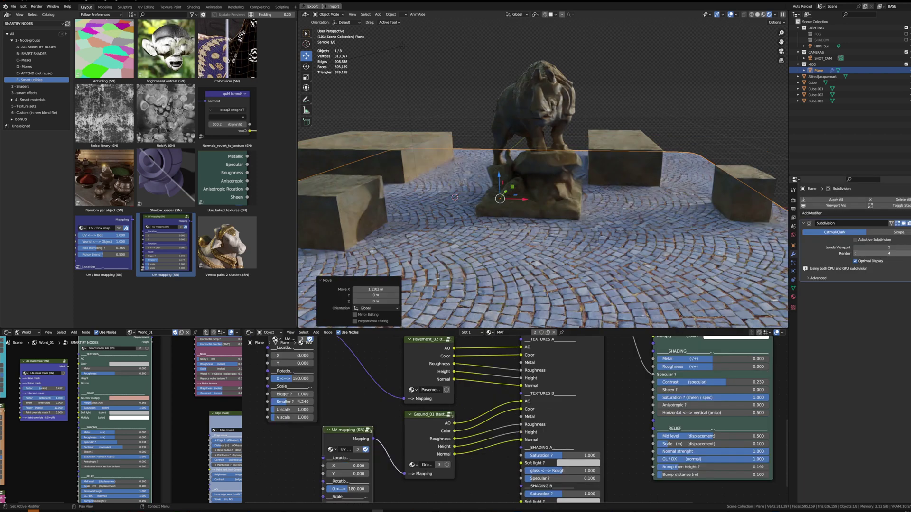
Set the plane's Subdivision modifier to 6 levels for both viewport and render
drag(889, 248, 889, 253)
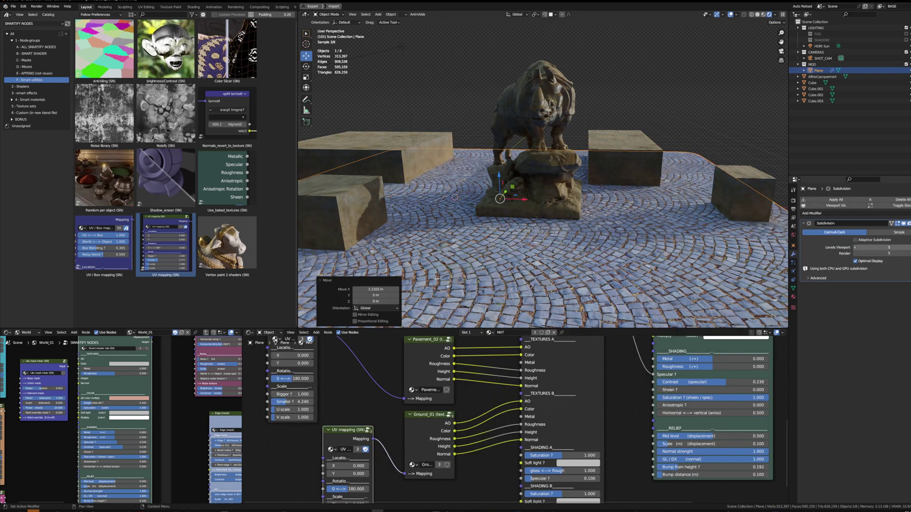
text(6)
key(Return)
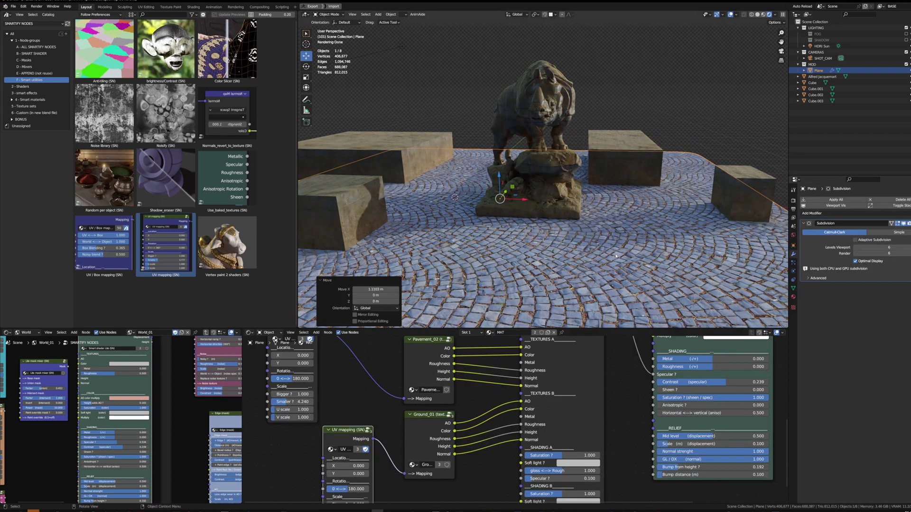
Set the Texture_mixer's Height B power to 1.825 and Height A power to 0.823
scroll(432, 422, down, 4)
middle_drag(432, 422, 257, 458)
drag(484, 400, 540, 406)
drag(492, 389, 479, 390)
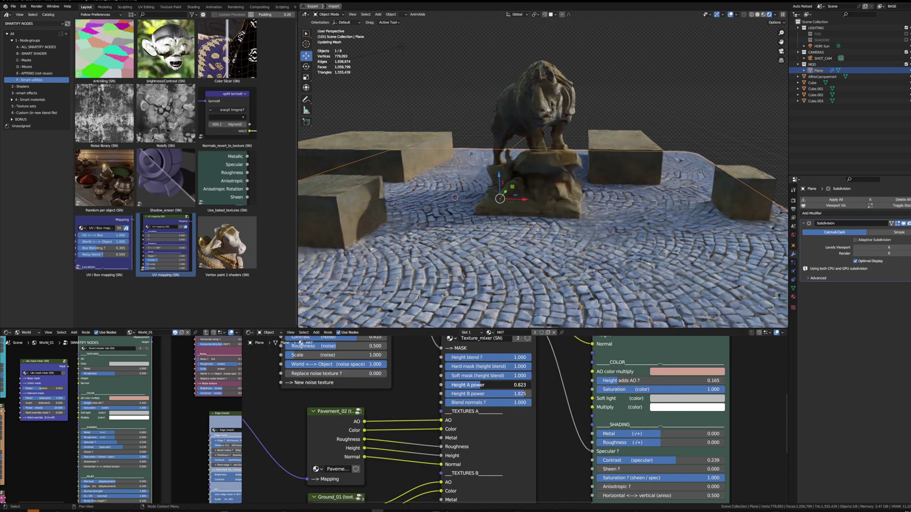
Set the Texture_mixer's Soft mask (height blend) to 0.023 and Height A power to 0.347
scroll(480, 390, up, 1)
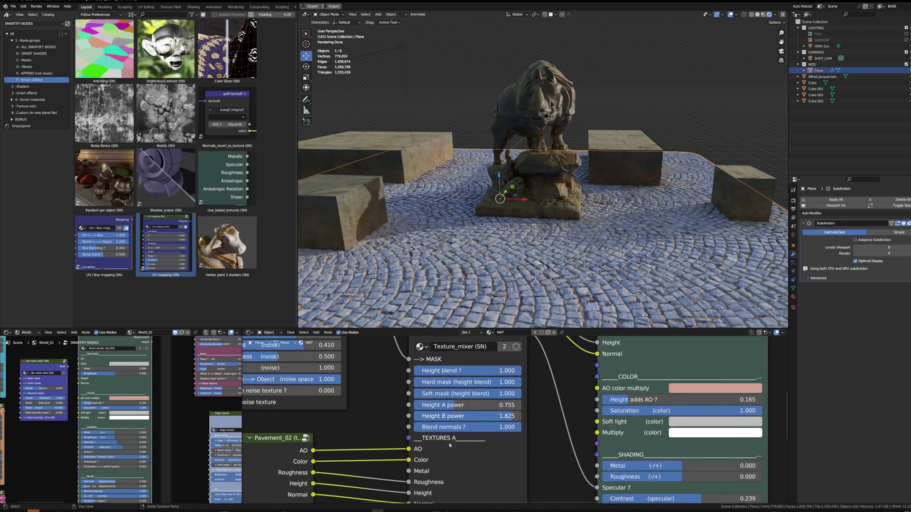
drag(466, 408, 453, 408)
drag(465, 394, 376, 394)
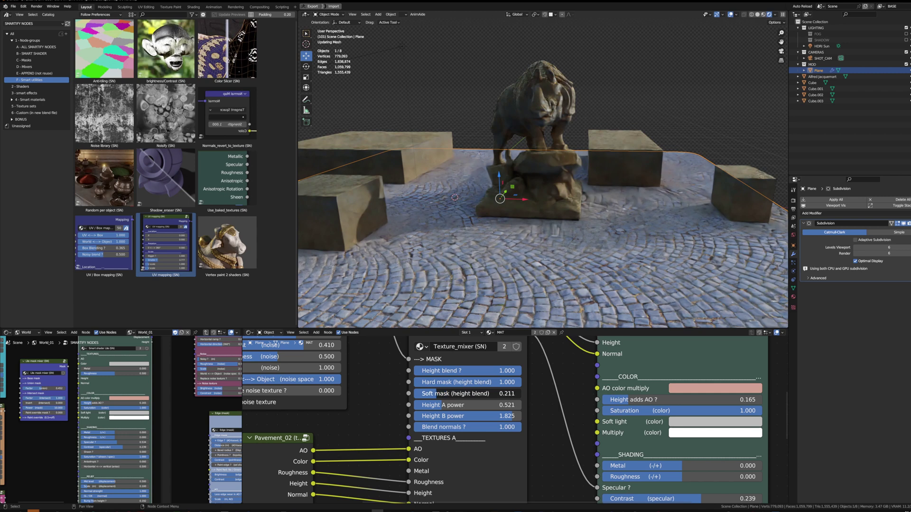
drag(433, 394, 426, 393)
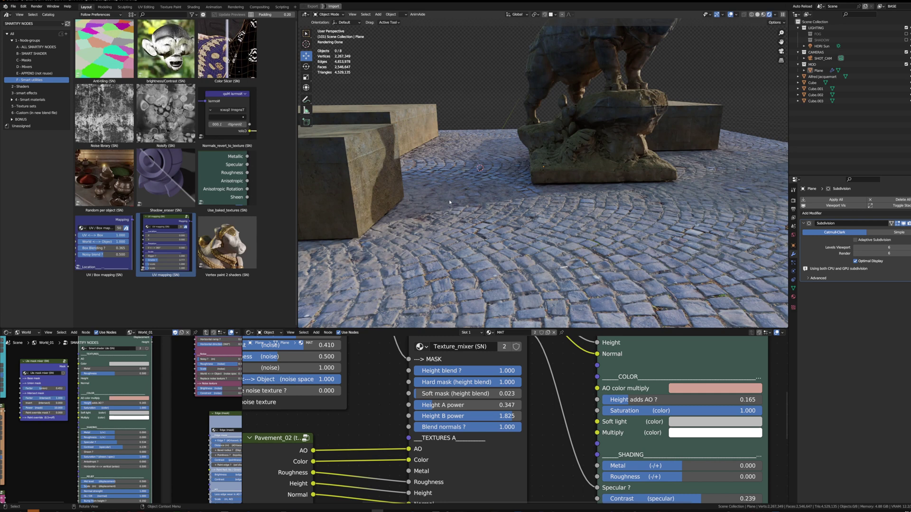
middle_drag(449, 203, 450, 210)
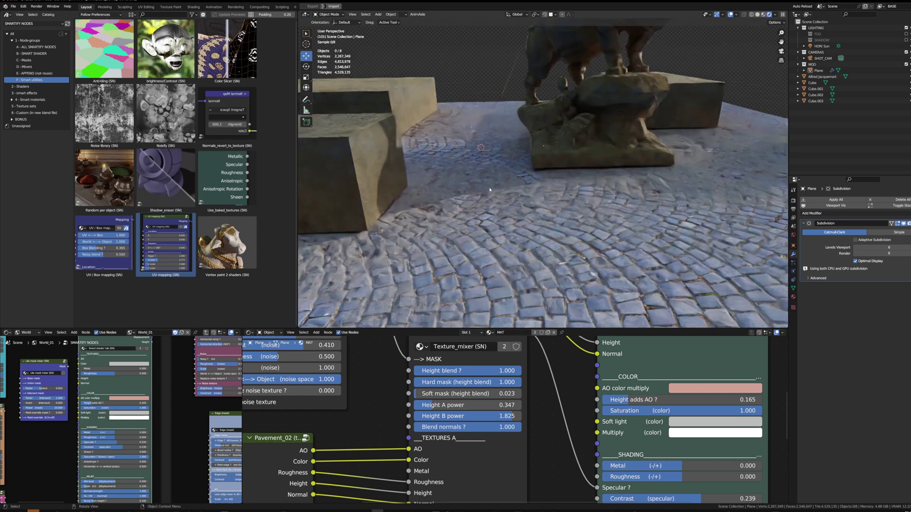
Insert a Mask mixer (SN) between the AO mask and the Texture_mixer, and link a pasted Vertex Color node to its paint input
drag(412, 388, 376, 363)
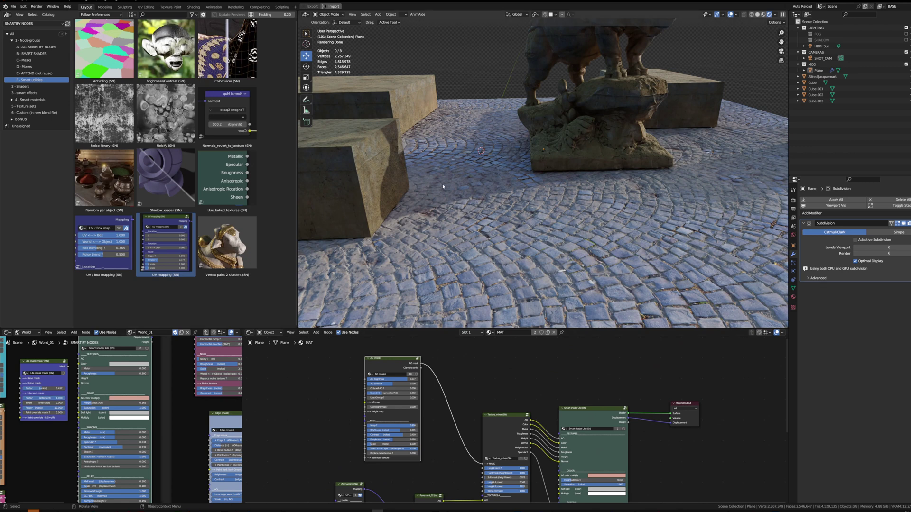
shift+scroll(442, 430, down, 2)
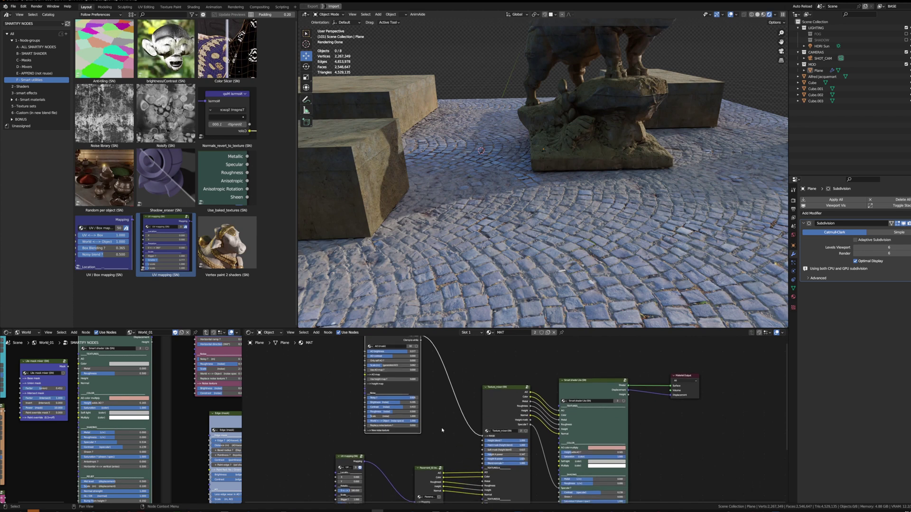
click(24, 67)
drag(227, 51, 434, 416)
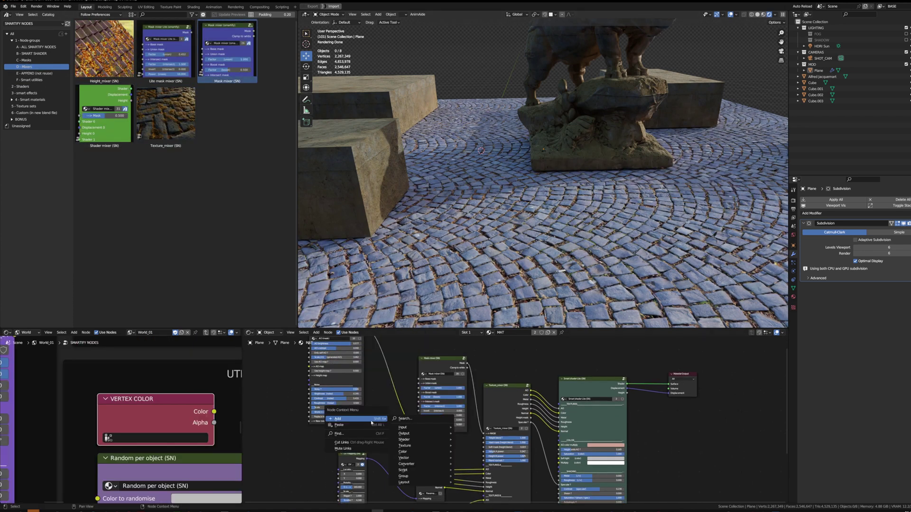
click(361, 426)
drag(375, 425, 390, 426)
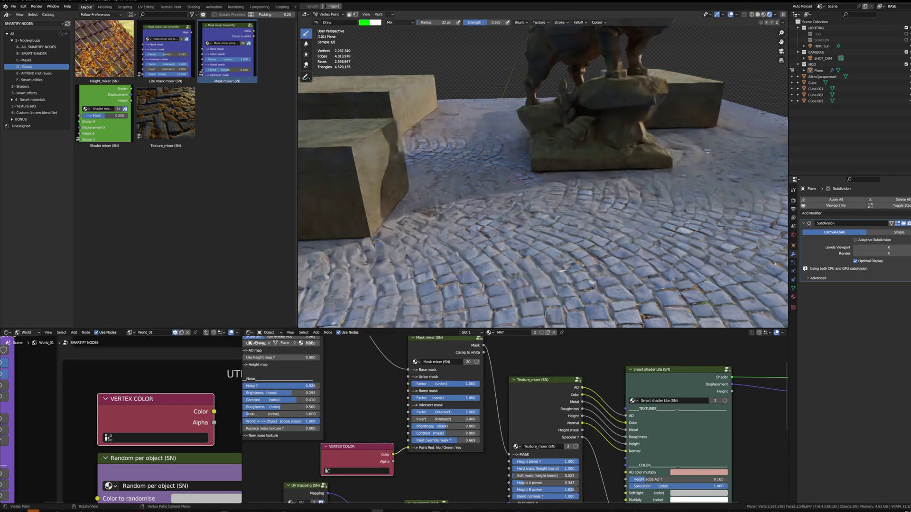
Fill the plane's vertex colors with black in Vertex Paint mode and choose green as the brush color
key(n)
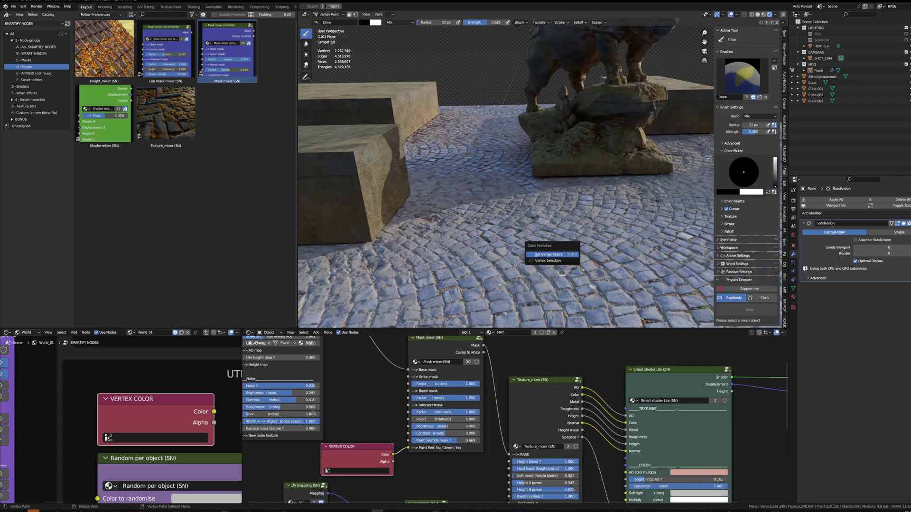
middle_drag(503, 199, 470, 185)
Set the Texture_mixer's saturation to 0.789 for SHADING A and B, SHADING A specular to 0.687, and SHADING B soft light to tan
scroll(470, 403, up, 4)
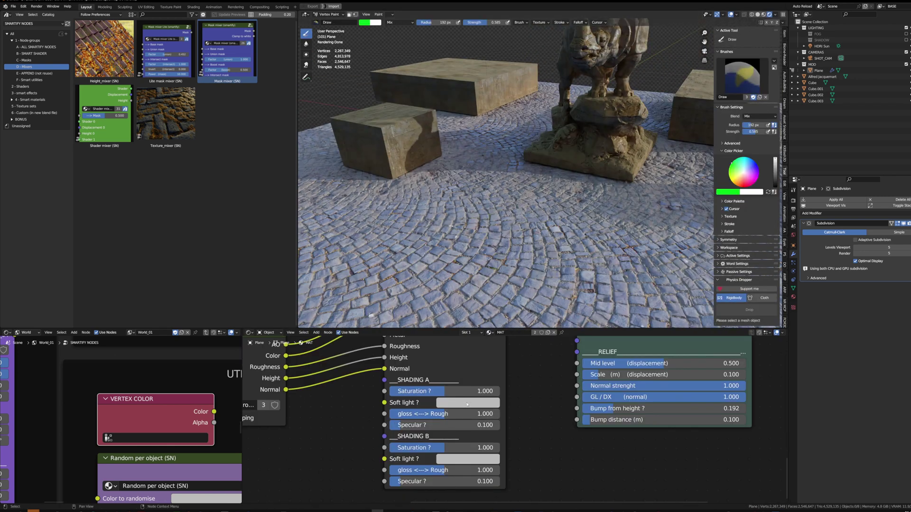
click(467, 402)
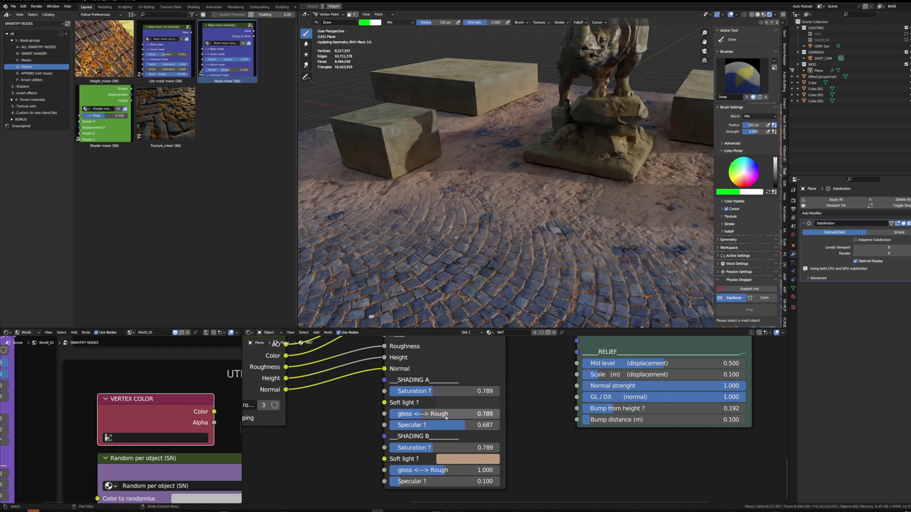
Lower the plane's viewport subdivision to 4 levels and paint green patches on the ground around the cube and statue base
click(855, 248)
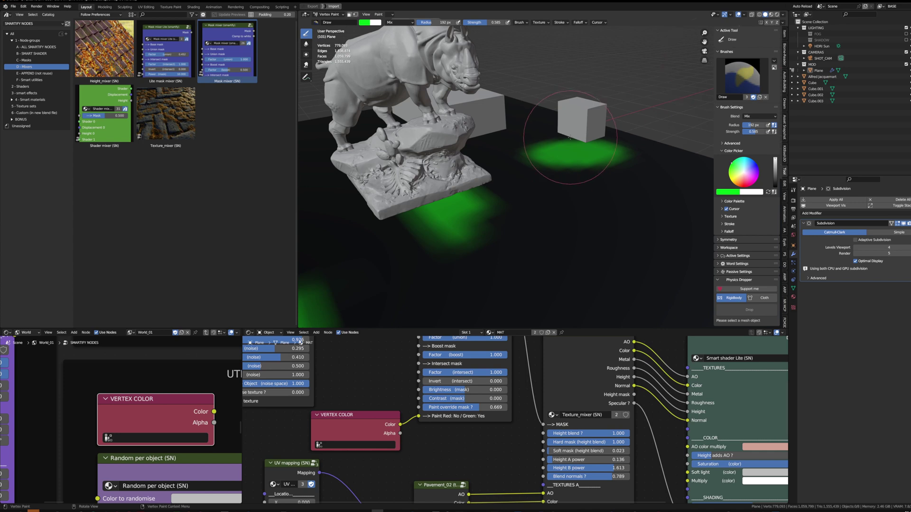
mouse_move(570, 139)
mouse_down()
mouse_move(539, 137)
mouse_move(450, 200)
mouse_move(613, 165)
mouse_up()
middle_drag(517, 200, 502, 197)
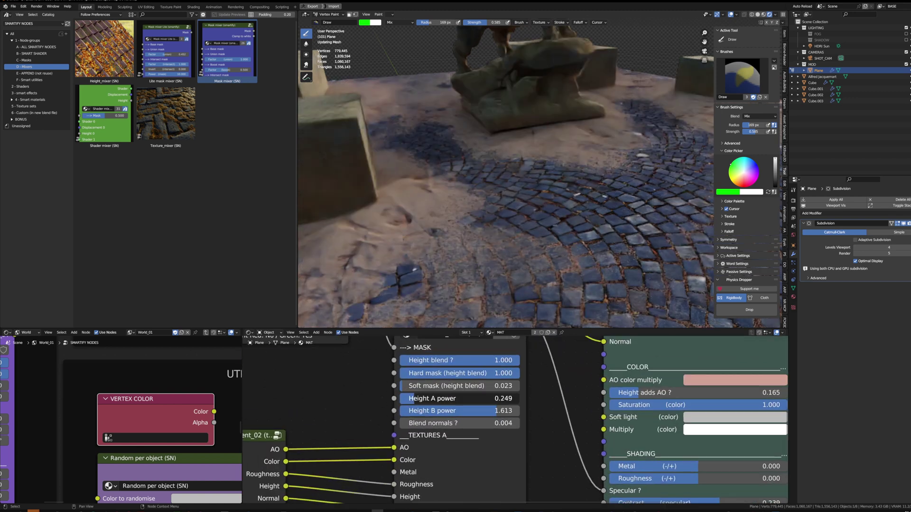
Set the Mask mixer's Paint override mask to 0.971, and the Texture_mixer's Height A power to 0.438 and Height B power to 1.274
drag(415, 399, 419, 400)
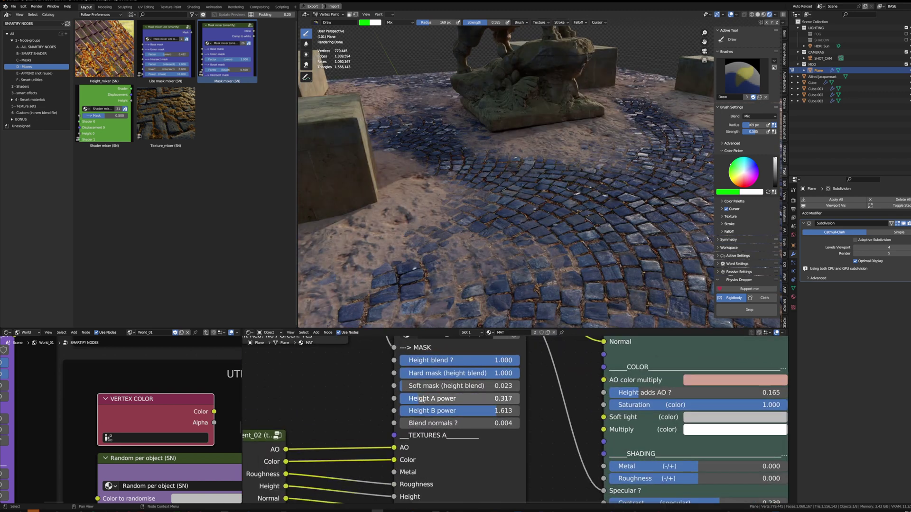
drag(420, 399, 432, 398)
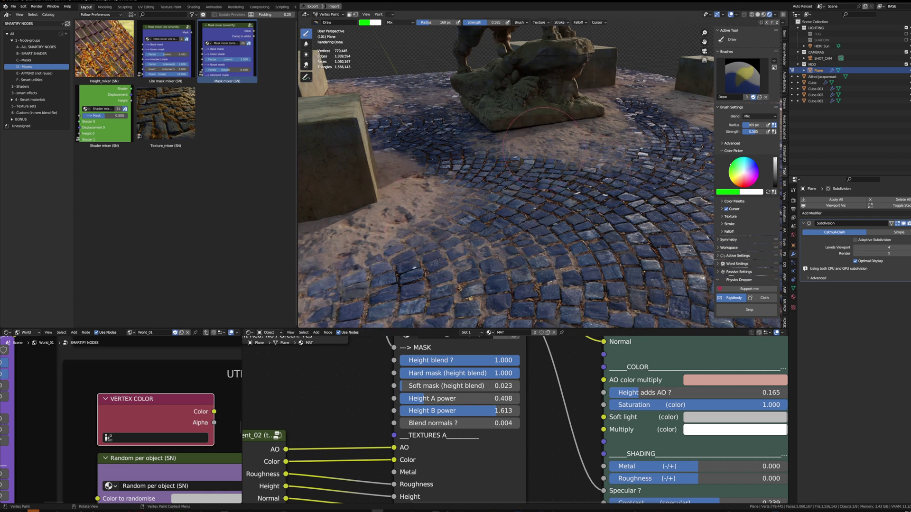
middle_drag(574, 197, 546, 211)
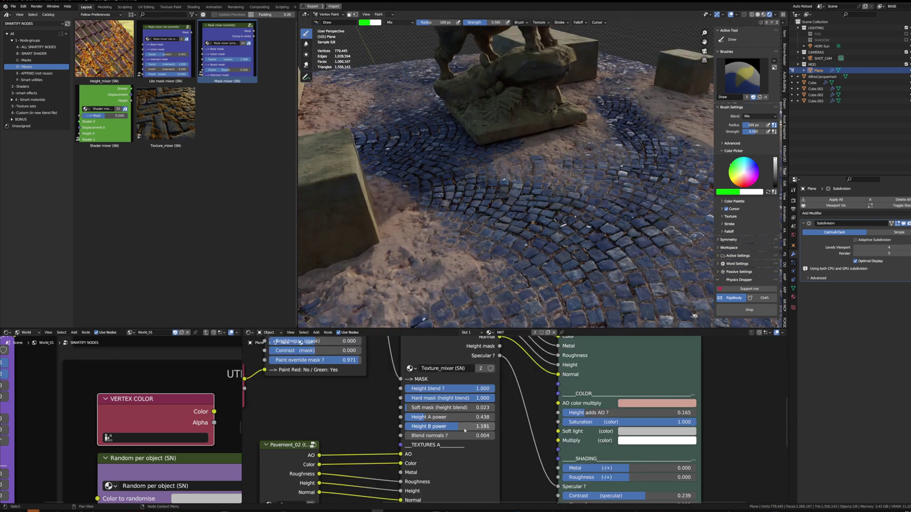
drag(465, 430, 446, 430)
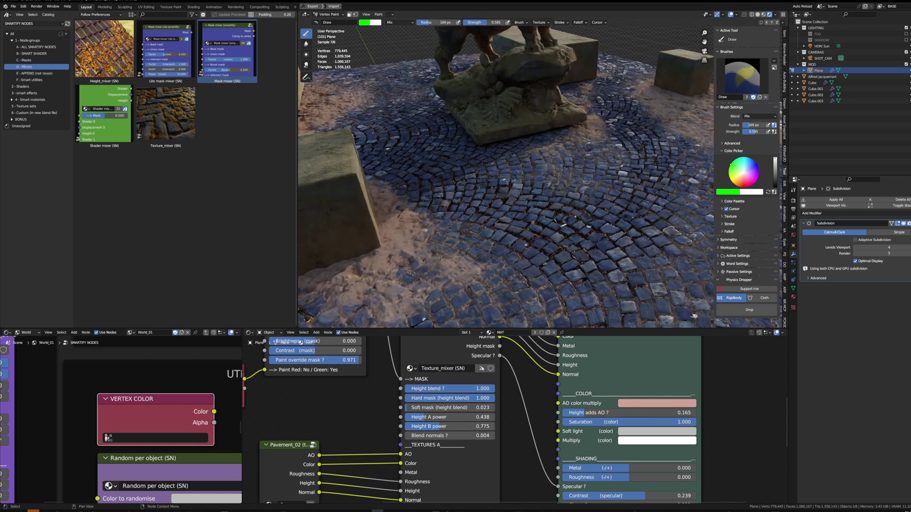
middle_drag(555, 268, 538, 242)
scroll(538, 243, up, 2)
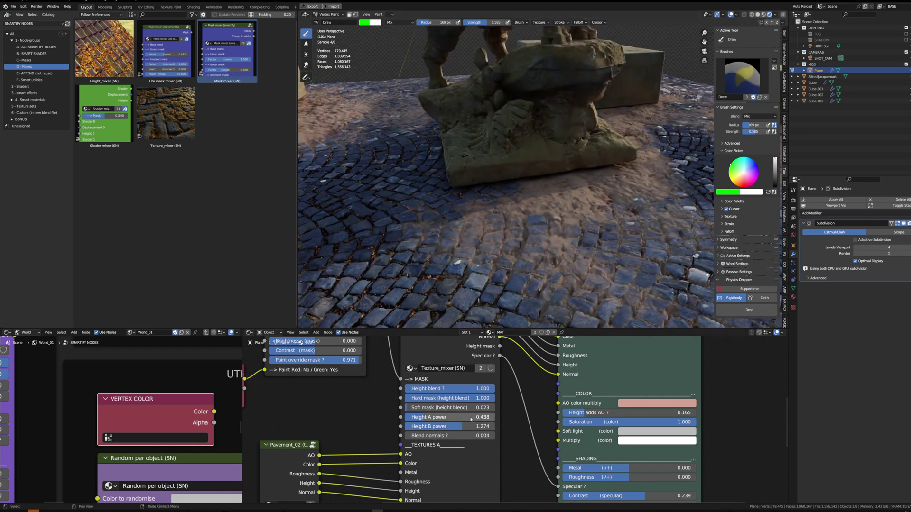
Return to Object Mode and examine the statue and ground in an Eevee preview with ambient occlusion, bloom and screen space reflections
scroll(491, 420, down, 15)
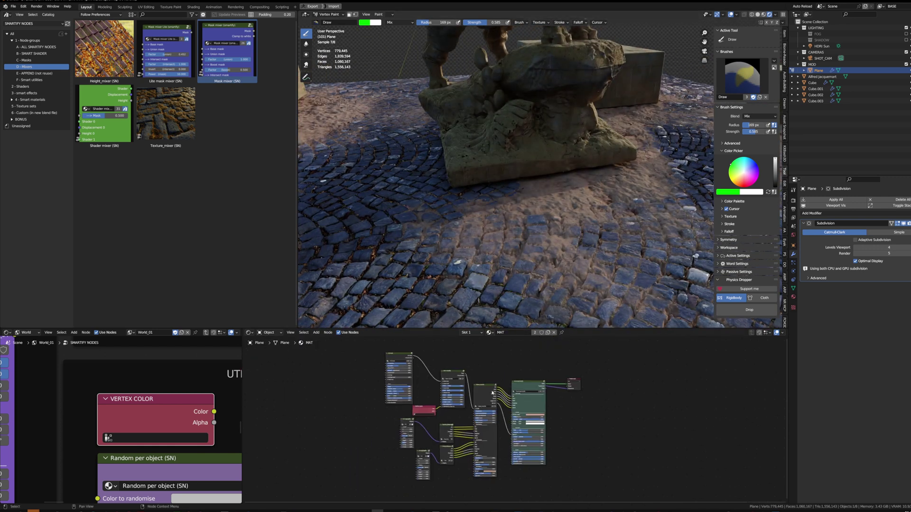
scroll(476, 386, up, 2)
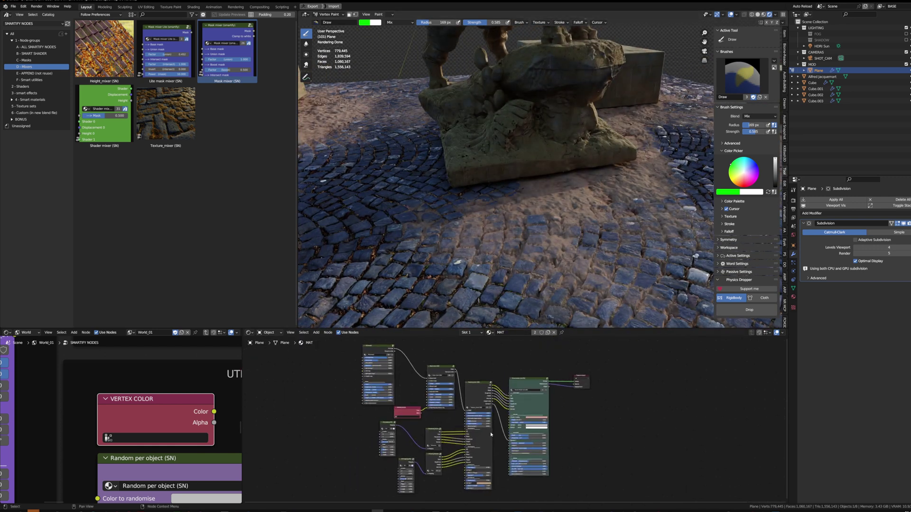
key(ctrl+Tab)
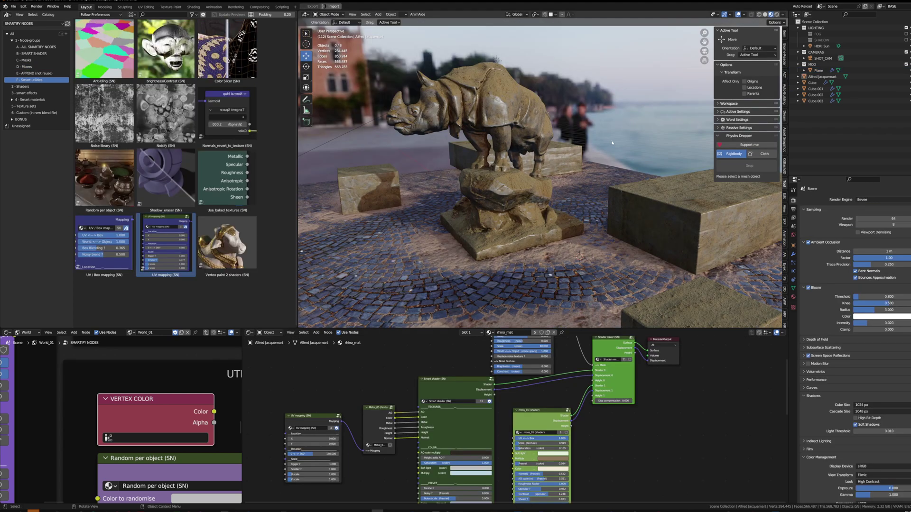
middle_drag(612, 142, 611, 125)
middle_drag(460, 338, 415, 402)
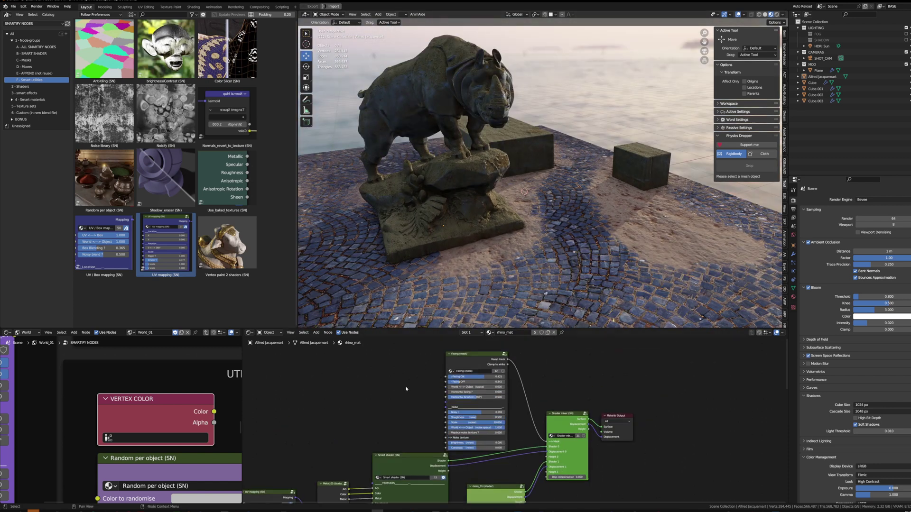
Select the ground plane and examine the mapping, texture and mixer nodes of its material
click(500, 227)
scroll(509, 386, up, 4)
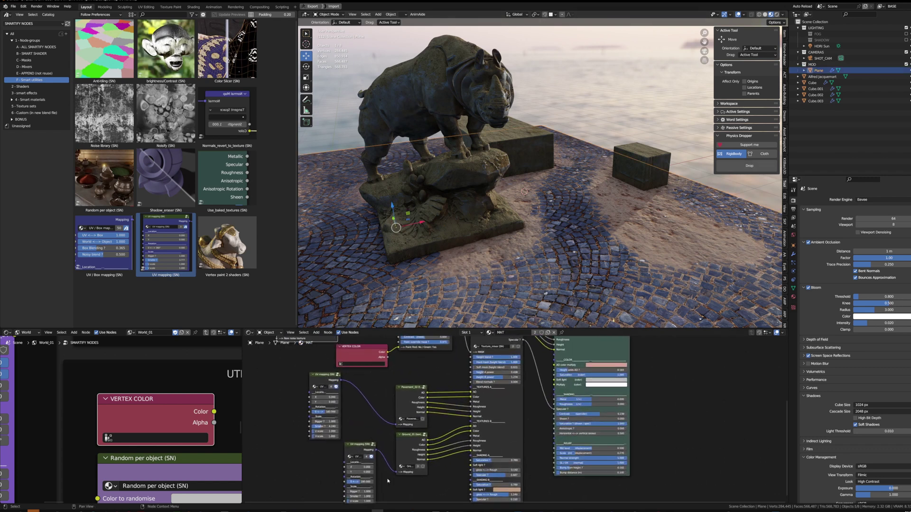
middle_drag(509, 385, 474, 474)
scroll(476, 415, up, 2)
scroll(434, 488, up, 2)
middle_drag(475, 415, 445, 431)
scroll(430, 488, down, 3)
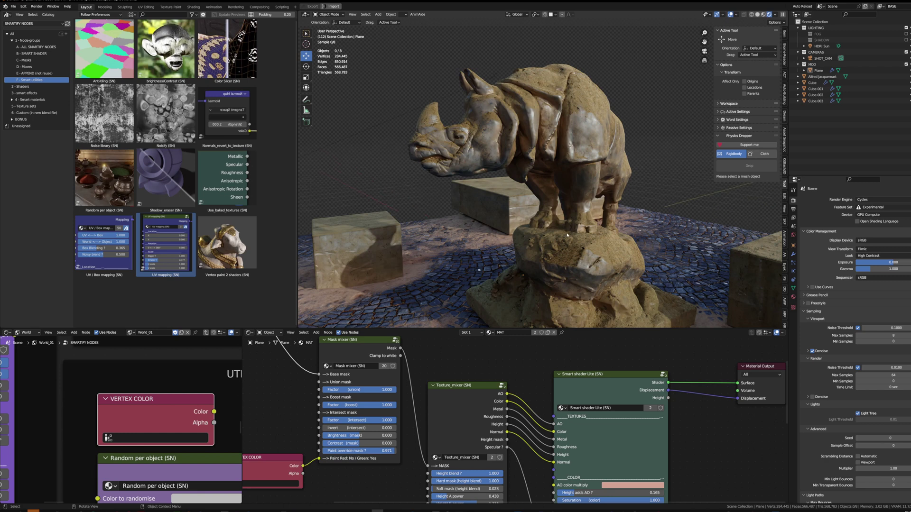
In Cycles, set the ground material's Height A power to 0.717 and its Smart shader Lite displacement scale to 0.215
scroll(567, 234, down, 1)
mouse_move(561, 235)
middle_down()
mouse_move(591, 226)
mouse_move(573, 244)
middle_up()
scroll(567, 234, down, 3)
scroll(574, 244, up, 2)
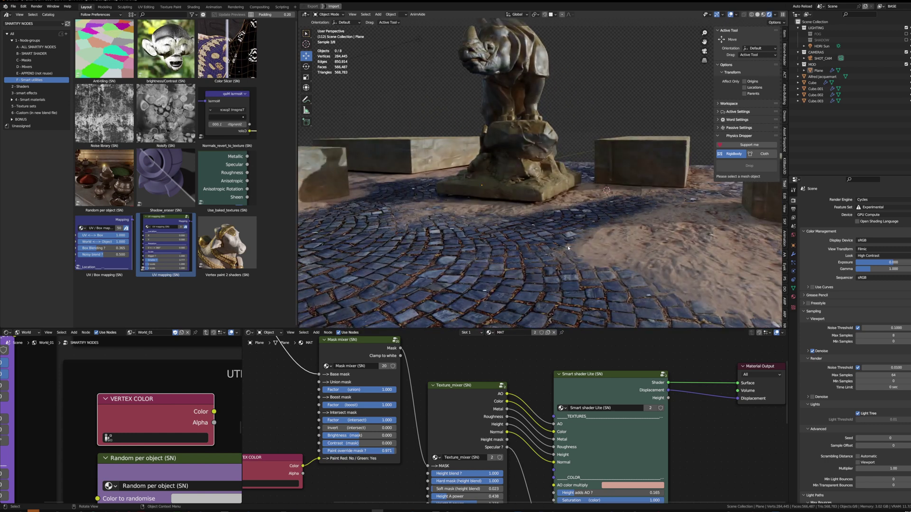
click(573, 245)
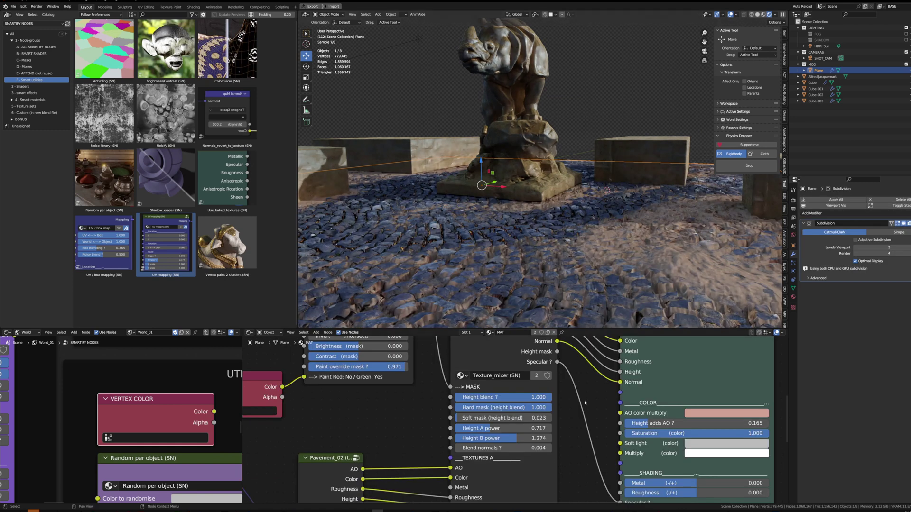
scroll(585, 400, down, 1)
middle_drag(585, 400, 512, 341)
drag(571, 423, 573, 424)
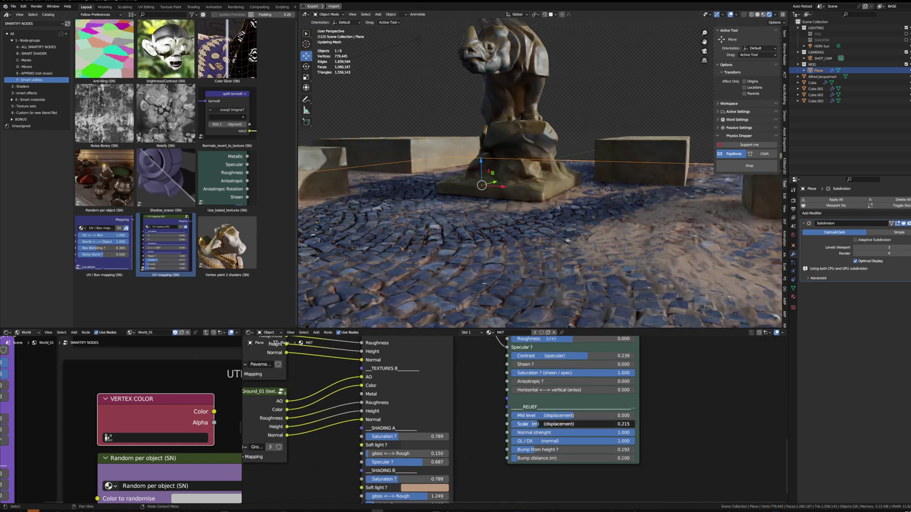
Insert the PUDDLE-IFY (SN) effect between the Texture_mixer and Smart shader Lite, and link a "water" Vertex Color node to its PUDDLE-IFY input
scroll(471, 380, down, 5)
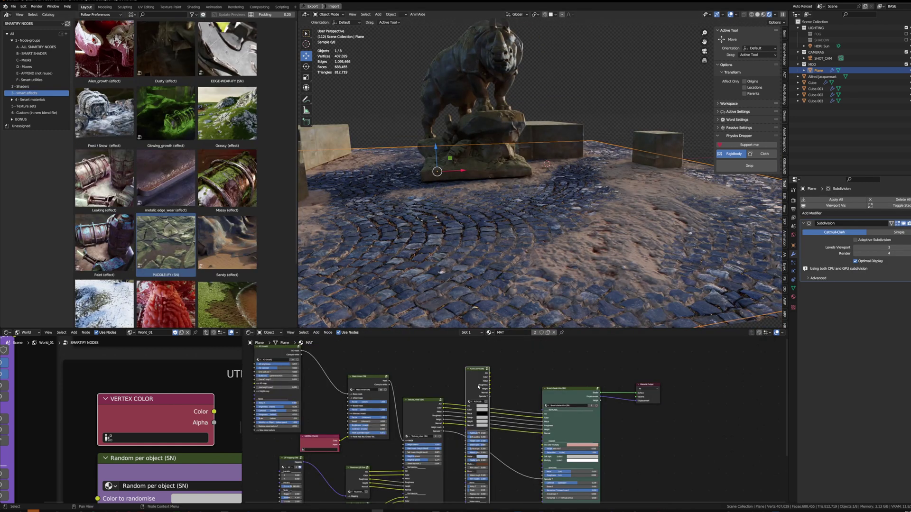
drag(471, 372, 489, 385)
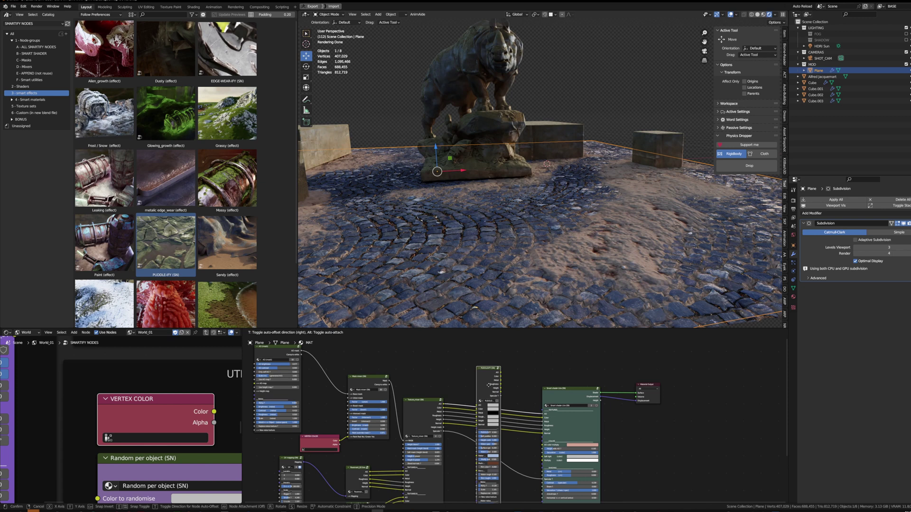
scroll(508, 392, up, 4)
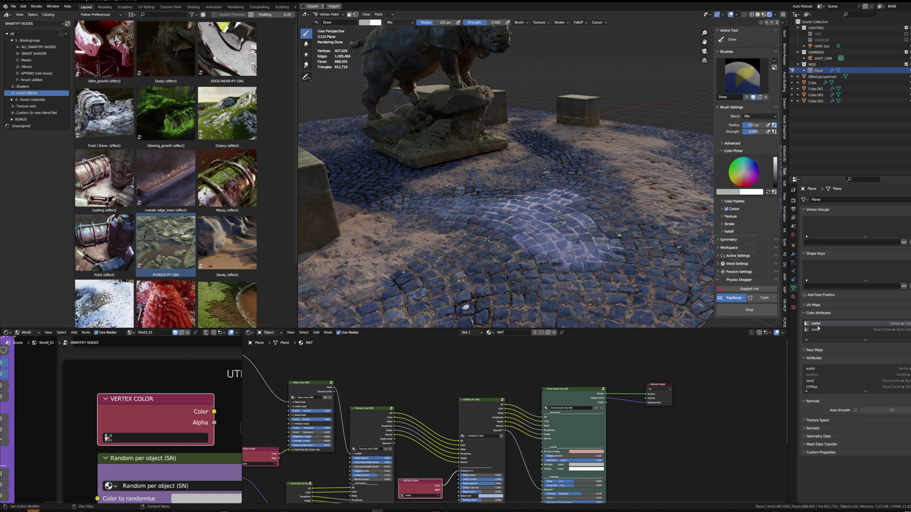
Examine how the "sand" Vertex Color node feeds the Mask mixer and the "water" node feeds PUDDLE-IFY, including the puddle settings
middle_drag(528, 452, 592, 416)
scroll(491, 419, up, 7)
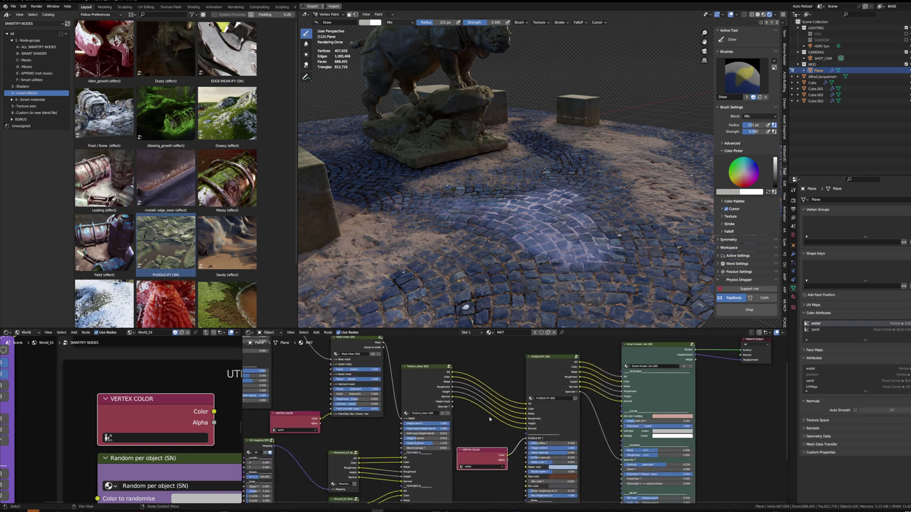
middle_drag(304, 420, 385, 424)
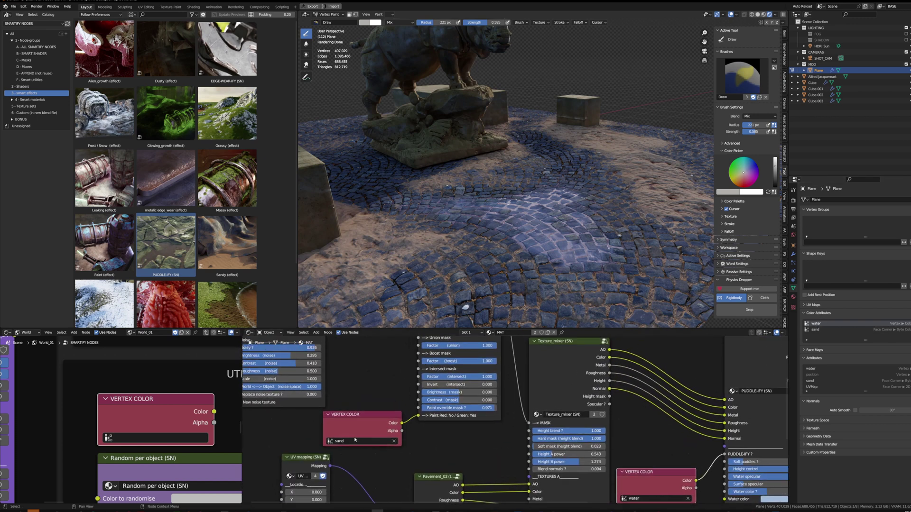
middle_drag(444, 439, 413, 419)
middle_drag(548, 466, 413, 419)
scroll(413, 419, up, 5)
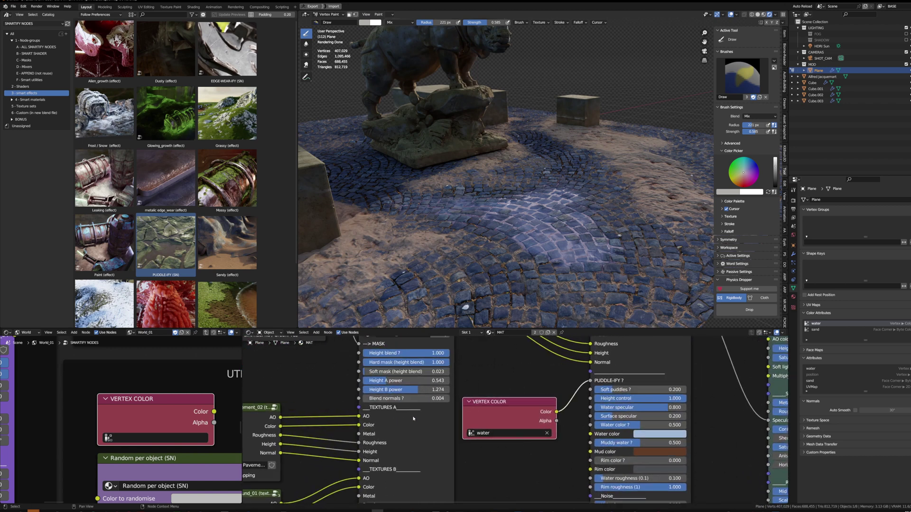
middle_drag(541, 413, 427, 415)
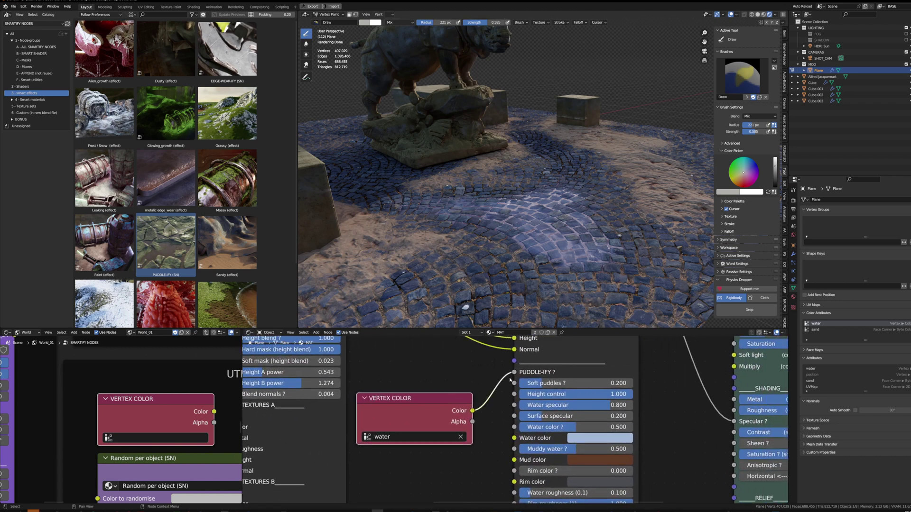
middle_drag(510, 379, 480, 400)
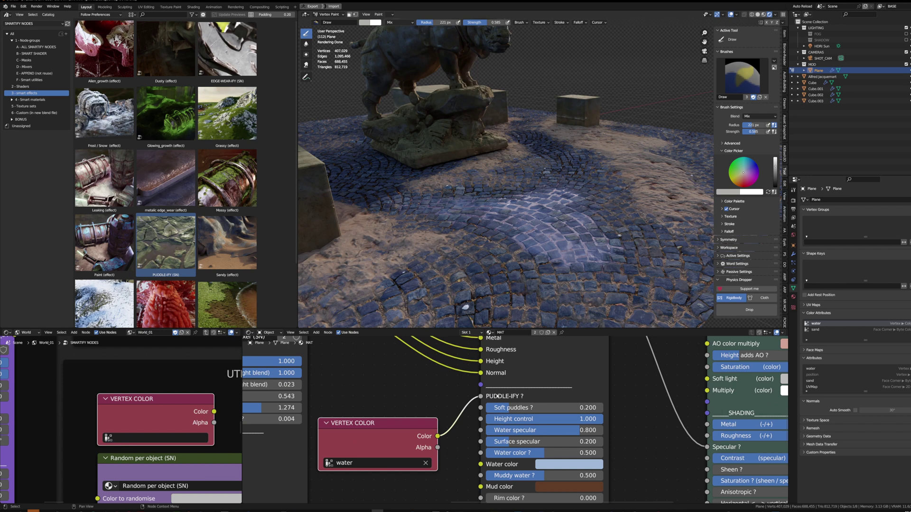
Compare Contrast (specular) values of -0.137 and 0.504 on the ground material's Smart shader Lite
scroll(498, 365, down, 4)
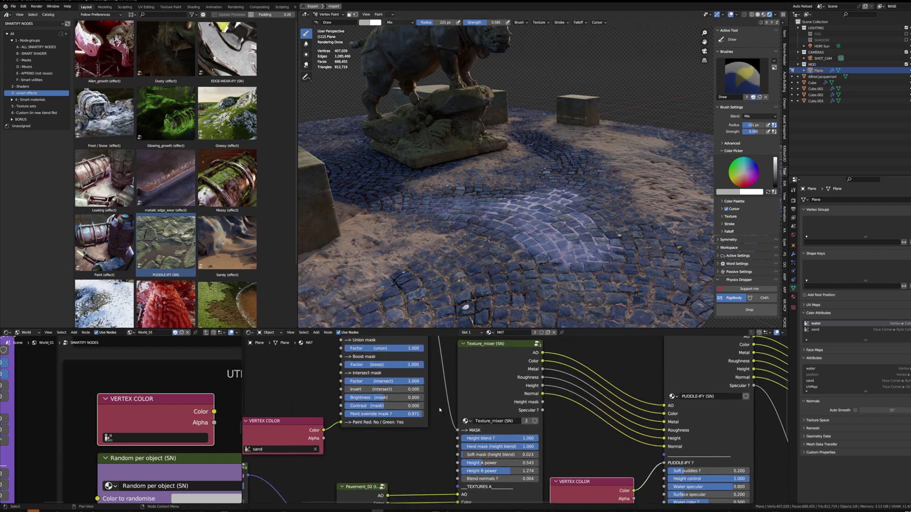
scroll(377, 437, up, 3)
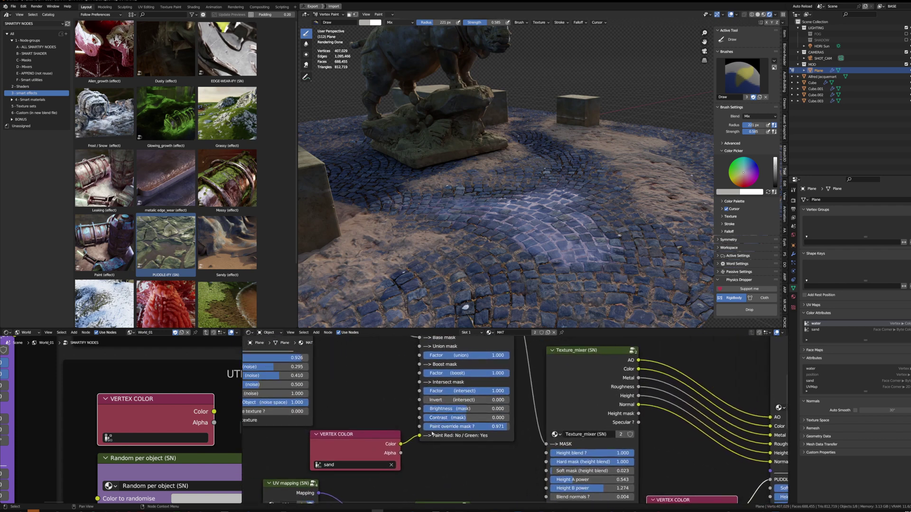
middle_drag(472, 437, 393, 408)
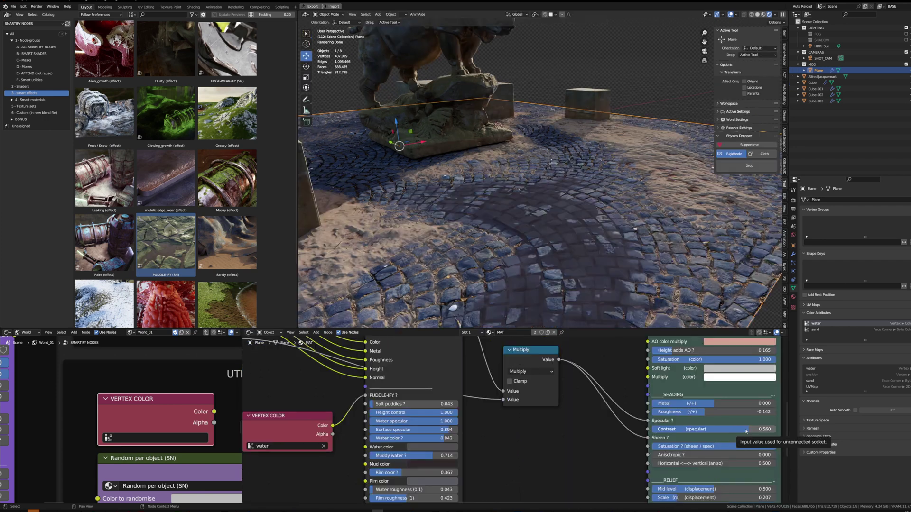
drag(593, 452, 571, 452)
scroll(560, 450, down, 1)
middle_drag(549, 393, 540, 441)
scroll(539, 441, down, 3)
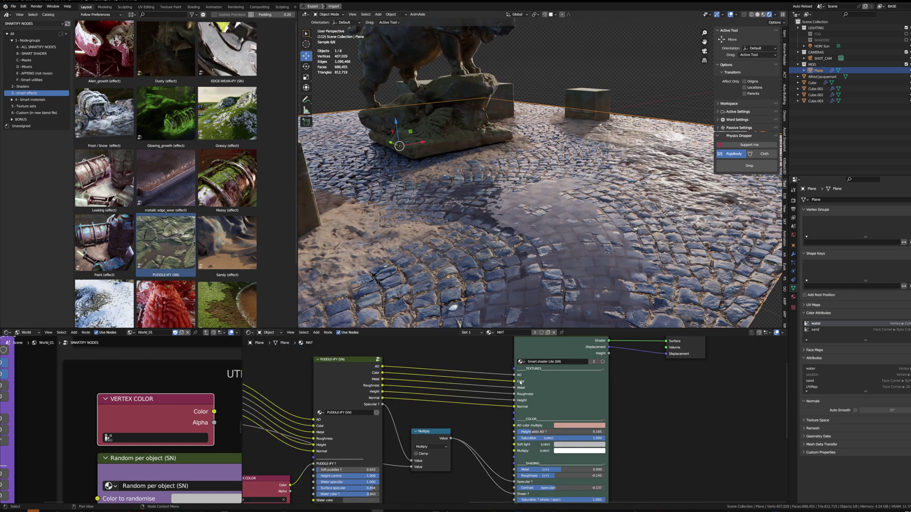
scroll(547, 485, up, 1)
middle_drag(550, 488, 549, 441)
scroll(549, 469, up, 3)
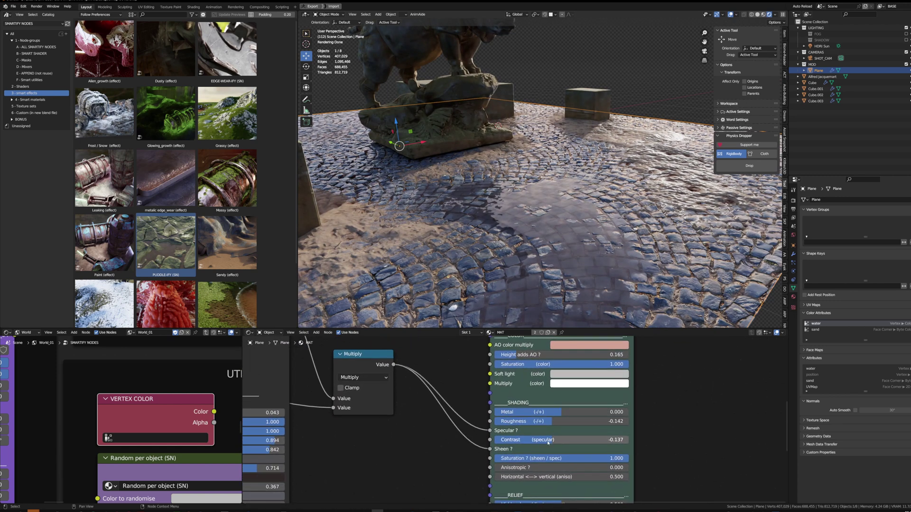
drag(552, 444, 592, 444)
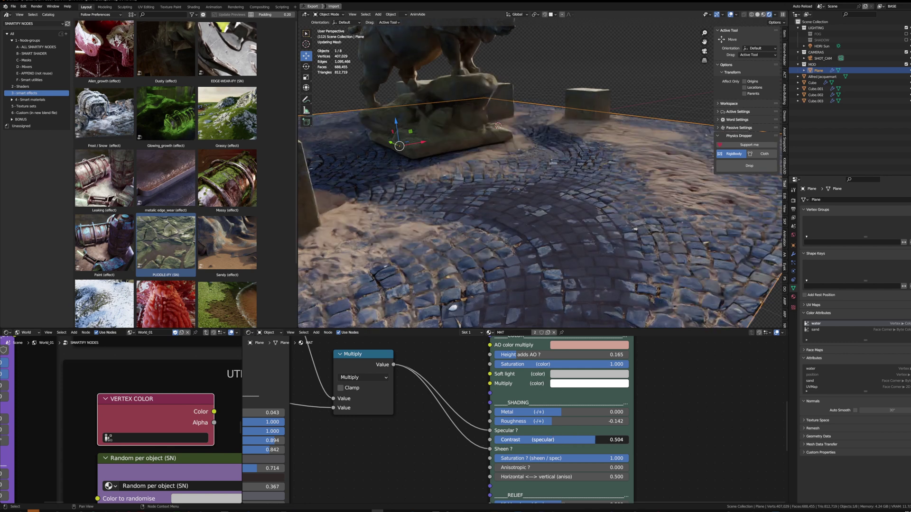
In the PUDDLE-IFY node, set Surface specular to 0.150 and Soft puddles to 0.164
middle_drag(257, 443, 501, 432)
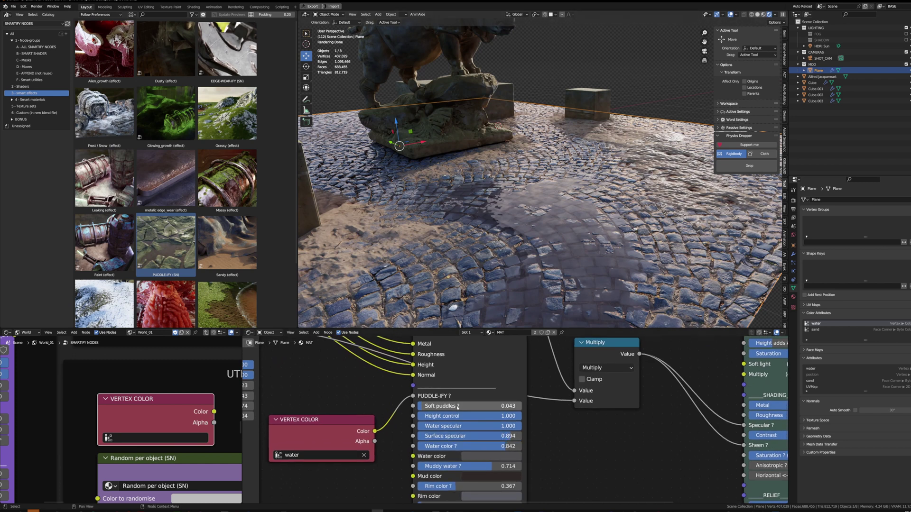
drag(498, 430, 433, 435)
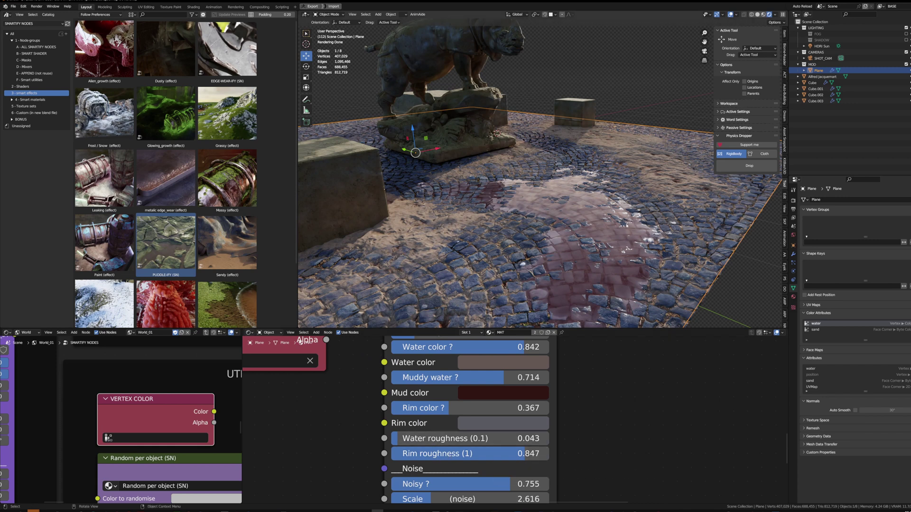
middle_drag(465, 409, 462, 503)
drag(463, 441, 480, 441)
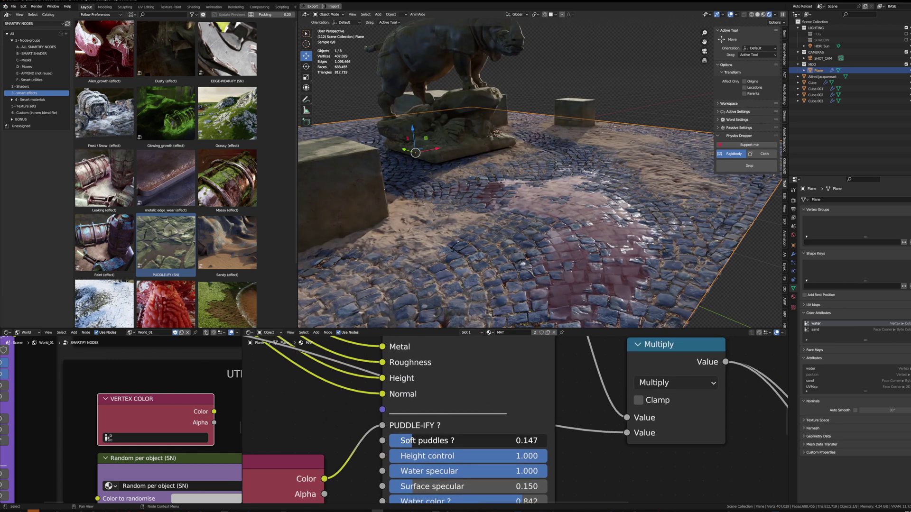
drag(479, 441, 482, 441)
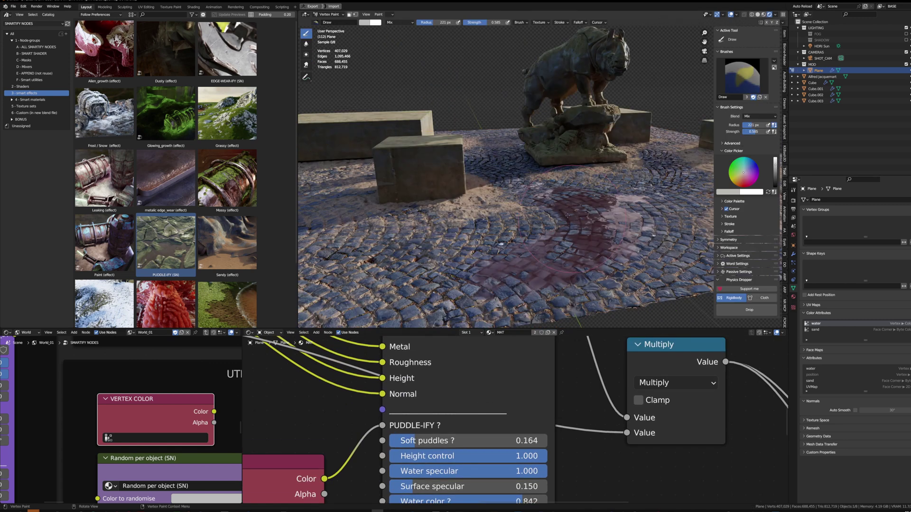
Paint more puddles into the "water" vertex color on the pavement around the statue and stone blocks
mouse_move(545, 176)
mouse_down()
mouse_move(512, 163)
mouse_move(654, 161)
mouse_move(543, 231)
mouse_up()
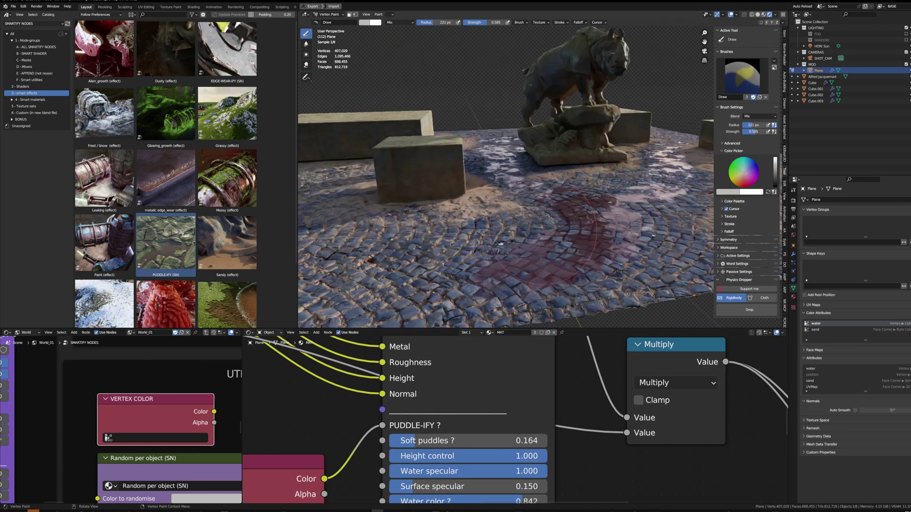
middle_drag(500, 245, 567, 263)
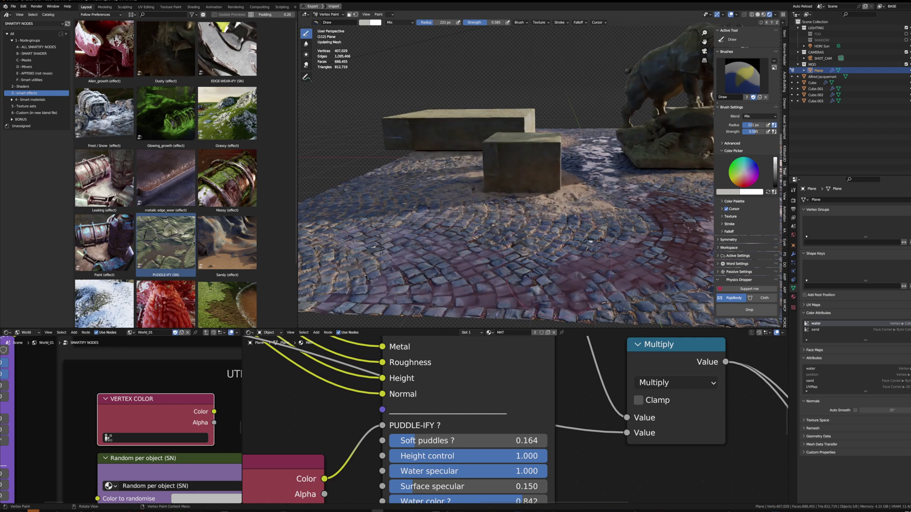
middle_drag(565, 261, 581, 271)
drag(576, 258, 584, 259)
middle_drag(583, 259, 612, 247)
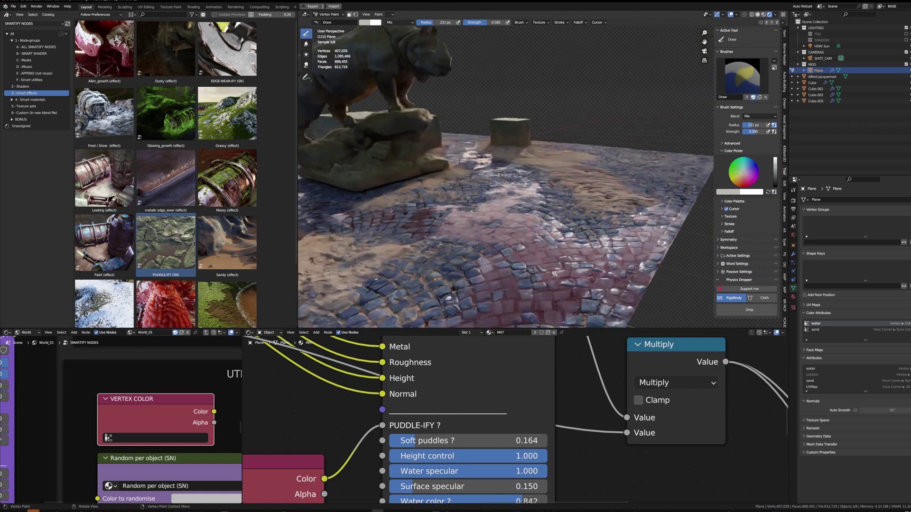
mouse_move(602, 228)
mouse_down()
mouse_move(646, 169)
mouse_move(640, 161)
mouse_move(621, 233)
mouse_move(440, 252)
mouse_up()
Set the PUDDLE-IFY node's Noisy value to 0.612
scroll(556, 245, down, 2)
scroll(513, 446, down, 1)
middle_drag(510, 484, 505, 335)
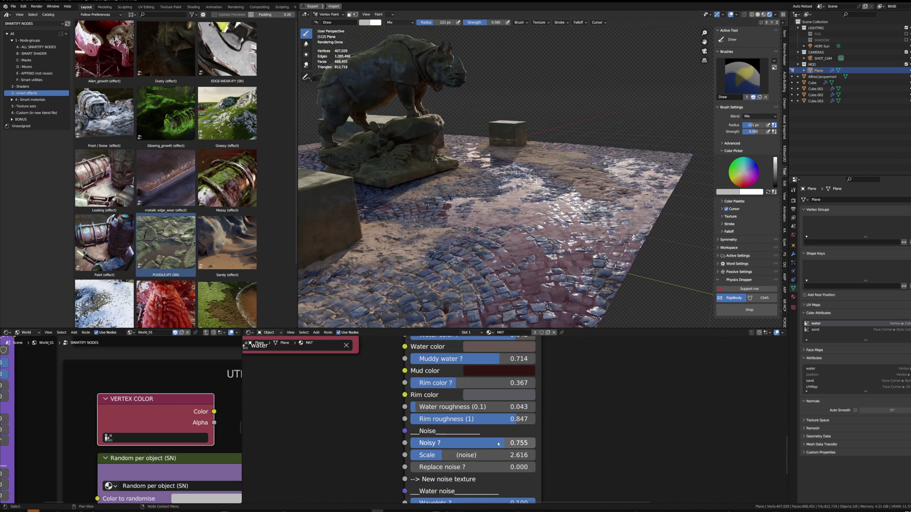
drag(504, 443, 469, 443)
drag(470, 443, 487, 443)
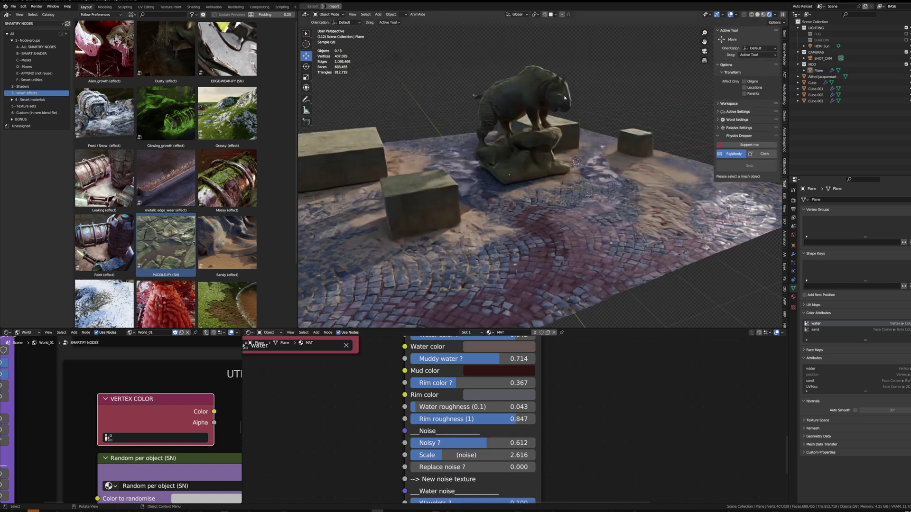
Replace the Ground_01 textures feeding the Texture_mixer's Textures B inputs with Grass_01 (textures)
middle_drag(564, 97, 455, 104)
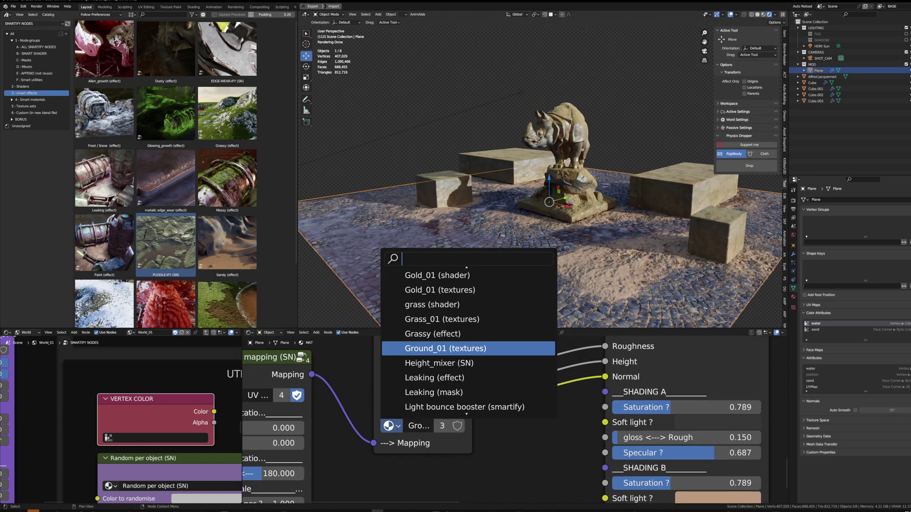
text(mo)
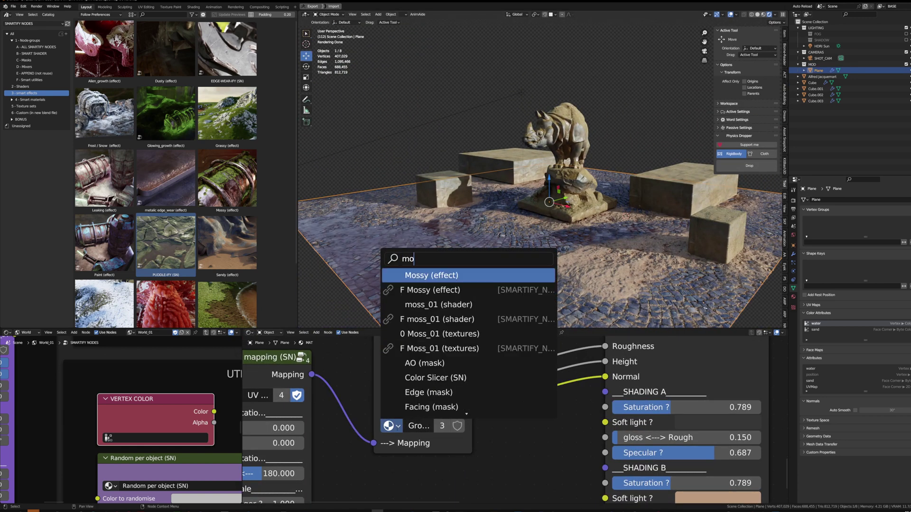
key(BackSpace)
key(BackSpace)
text(gras)
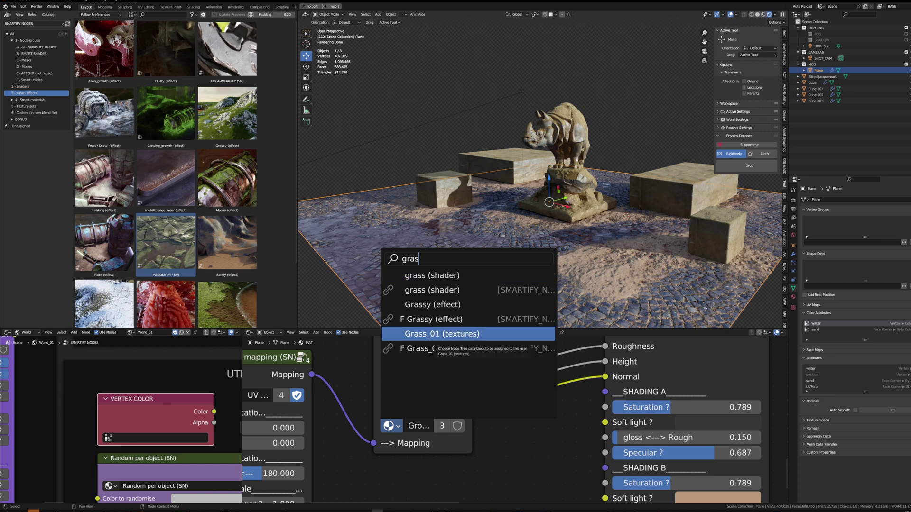
click(439, 334)
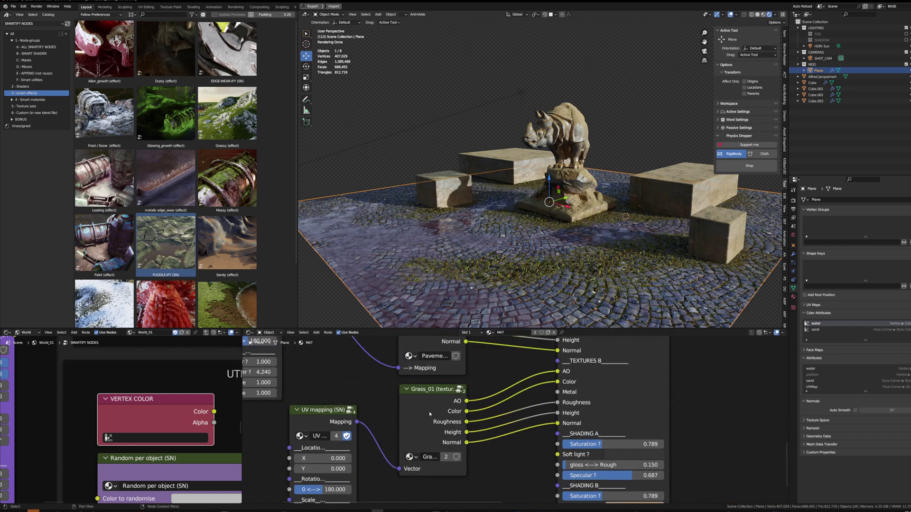
Add the Brightness/Contrast (SN) smart utility beside the Grass_01 textures in the ground material
click(31, 81)
drag(165, 49, 546, 474)
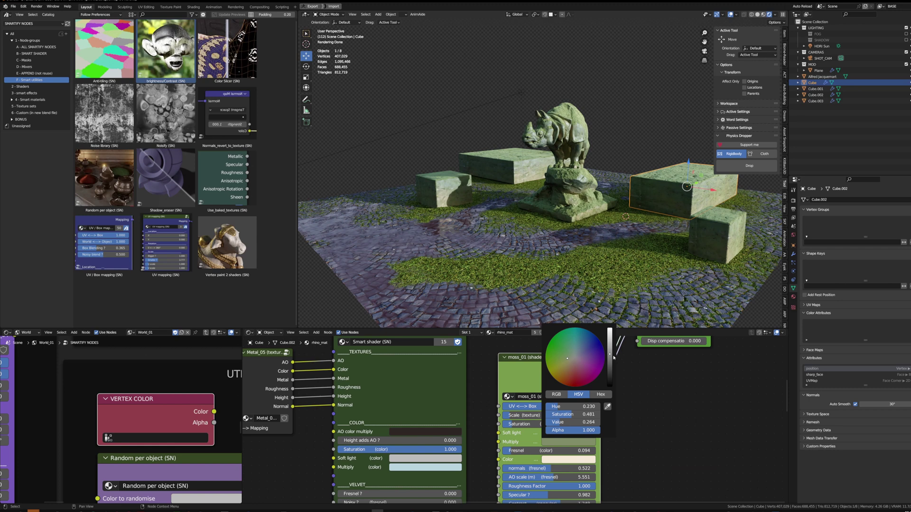
Adjust the Multiply color of the moss_01 shader in rhino_mat and review the material's node tree
key(Escape)
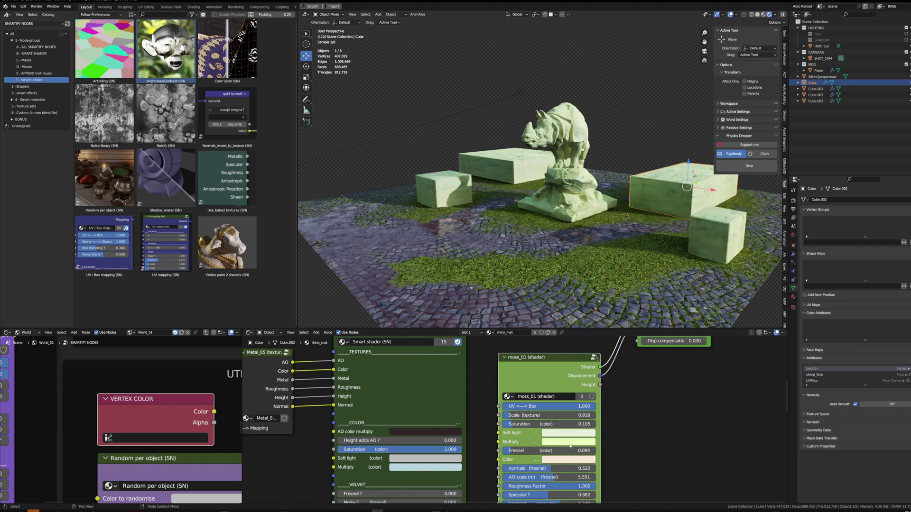
click(568, 441)
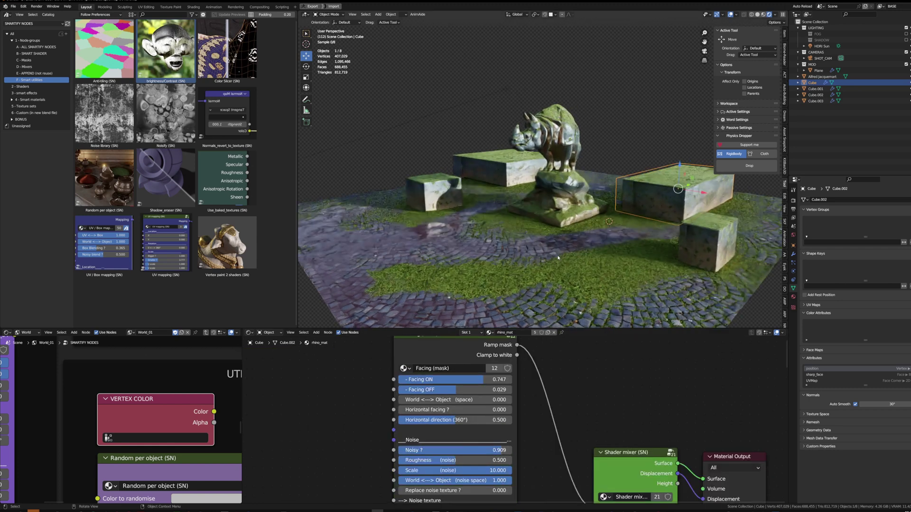
scroll(557, 258, up, 4)
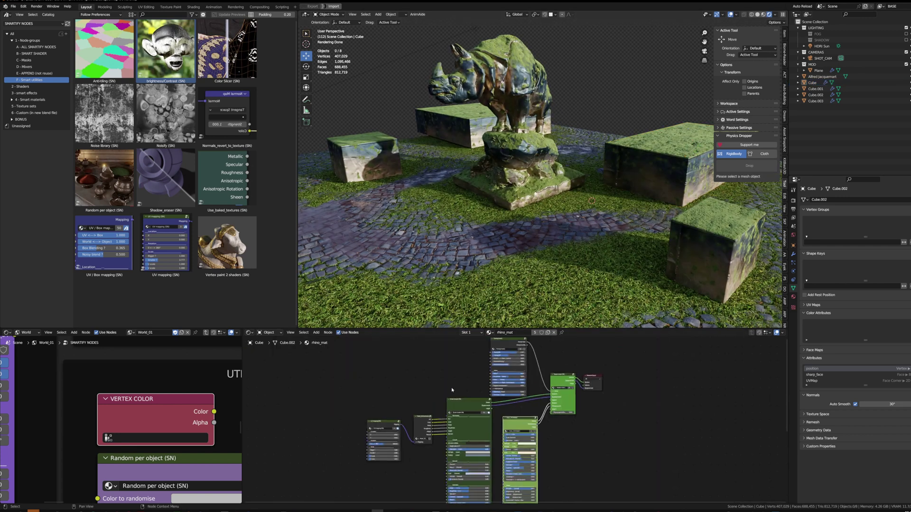
scroll(452, 390, down, 1)
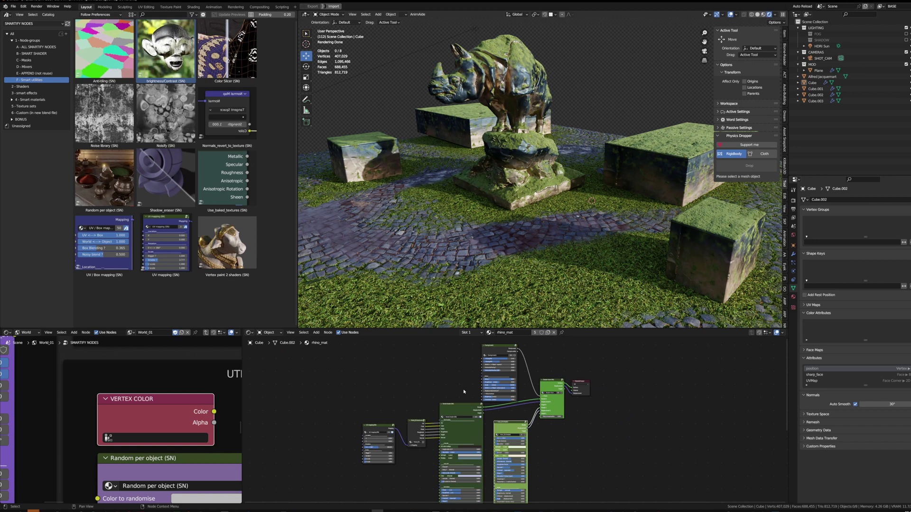
scroll(408, 427, up, 4)
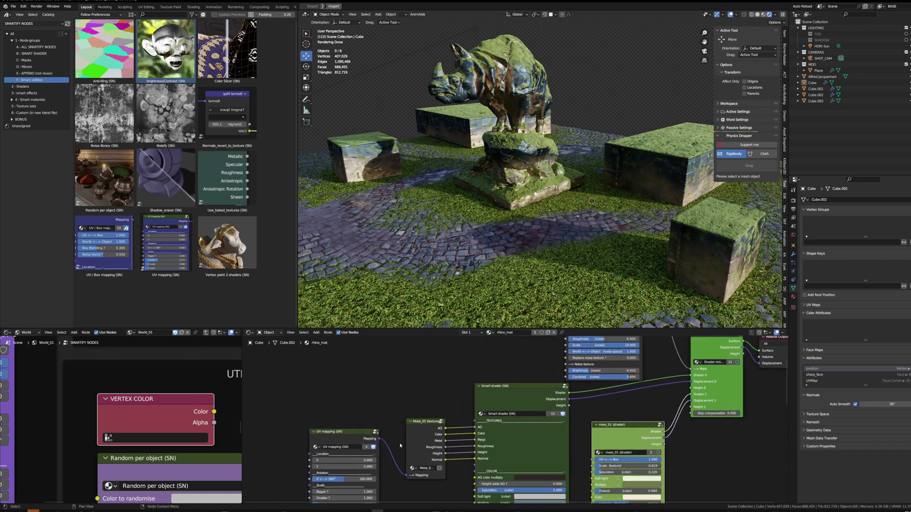
middle_drag(715, 346, 562, 449)
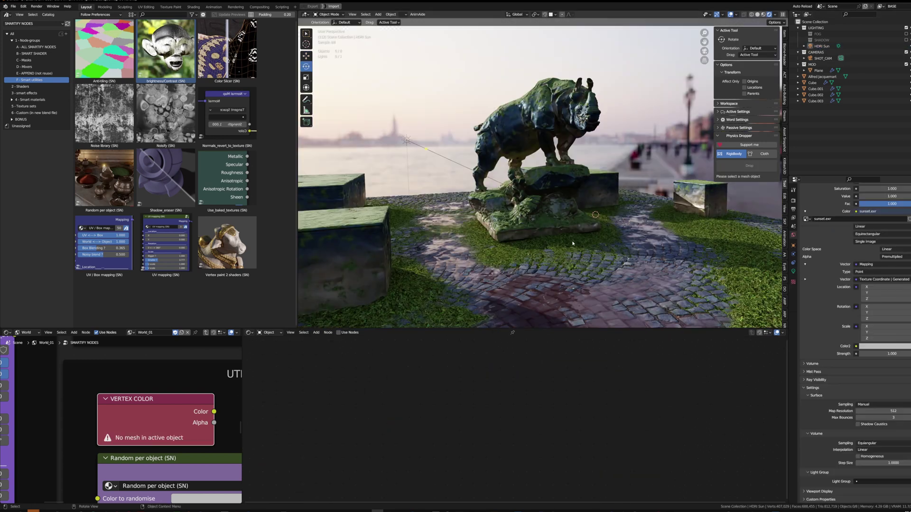
Rotate the HDRI Sun to relight the statue from another direction, and deselect it
middle_drag(560, 209, 571, 242)
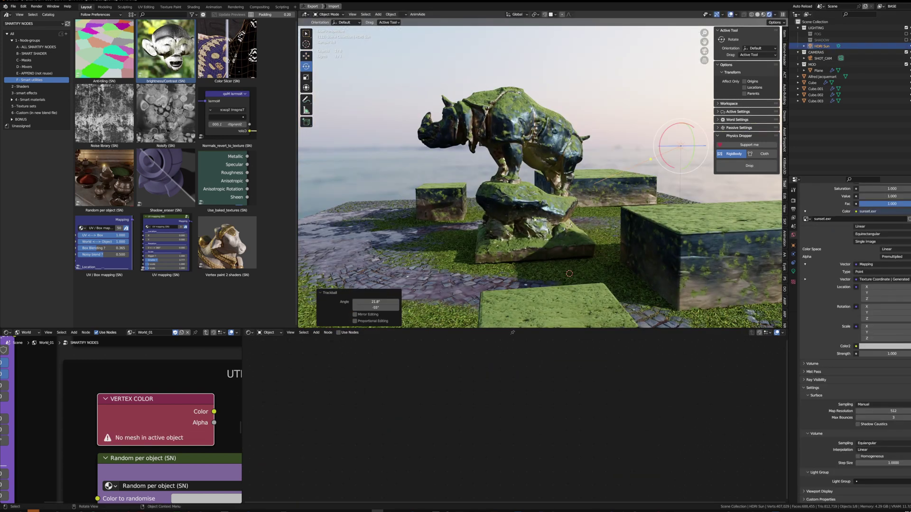
click(610, 122)
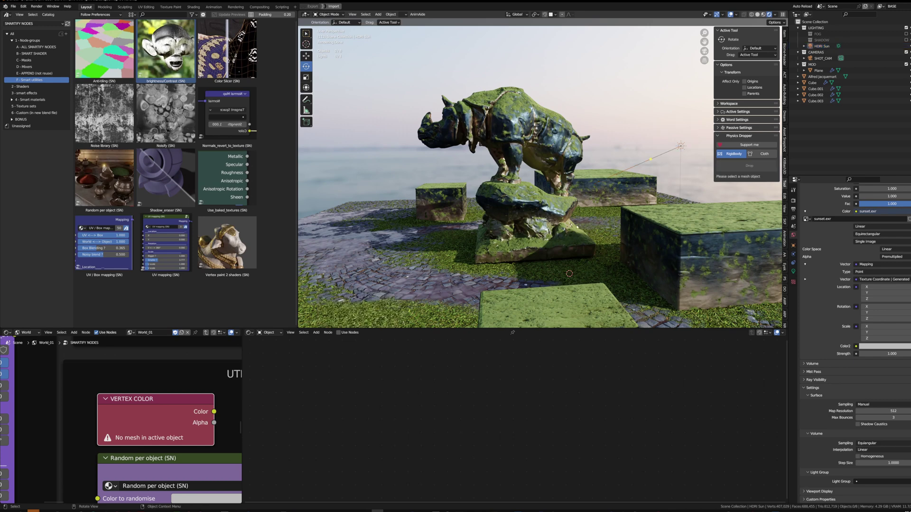